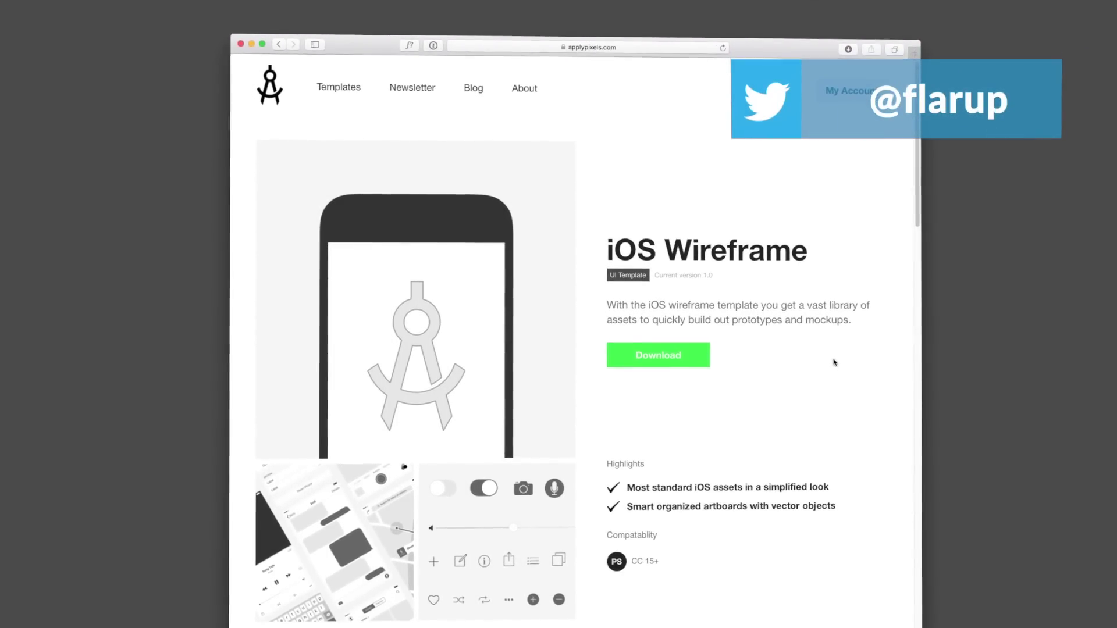
# Download the iOS Wireframe template from the applypixels.com product page
pyautogui.click(701, 355)
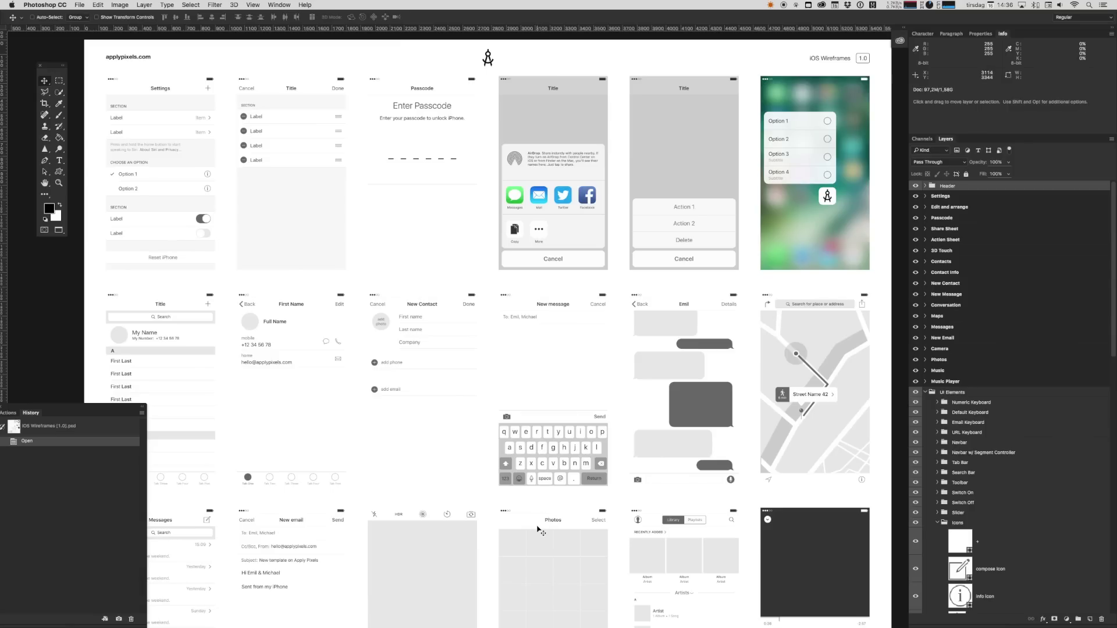
# Zoom into the template and locate the share sheet's Twitter icon layer in the Layers panel
pyautogui.press('super+plus')
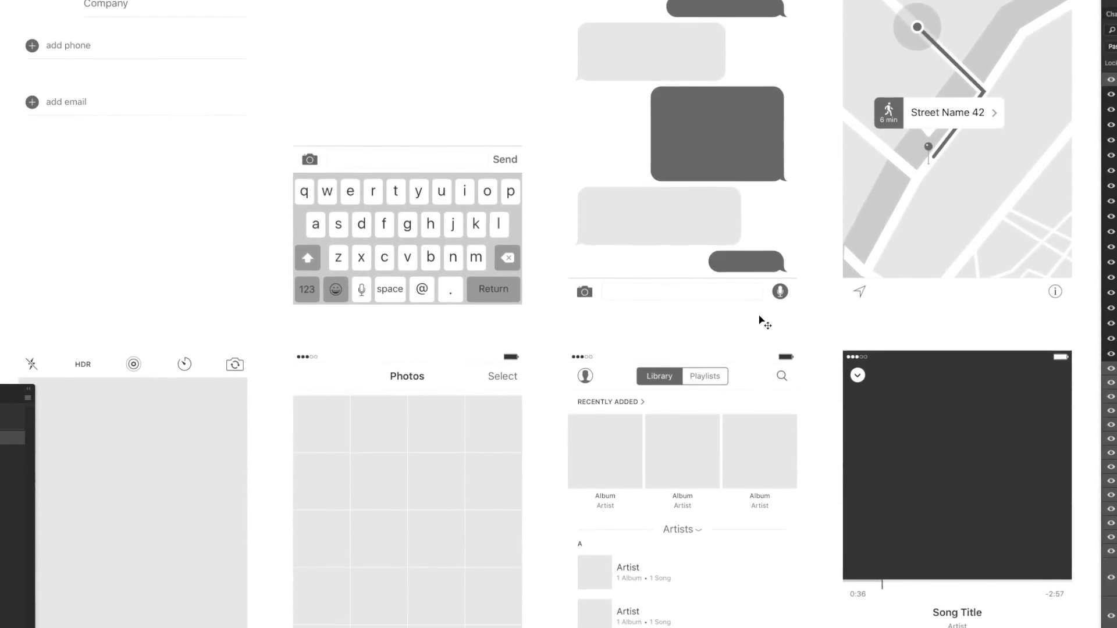
pyautogui.scroll(10, 932, 406)
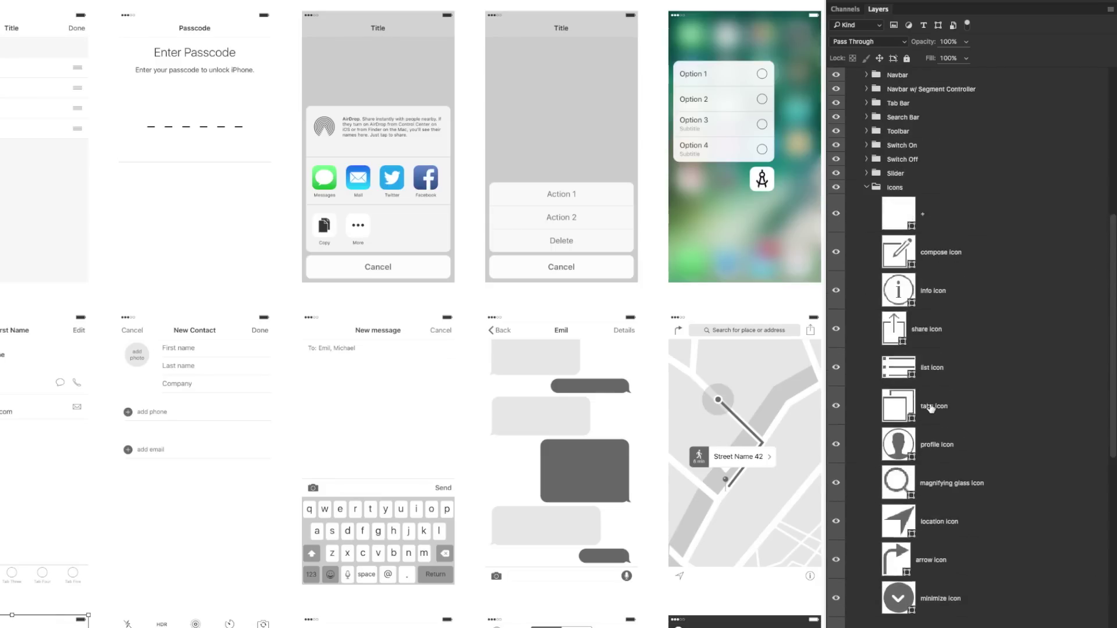
pyautogui.scroll(4, 933, 406)
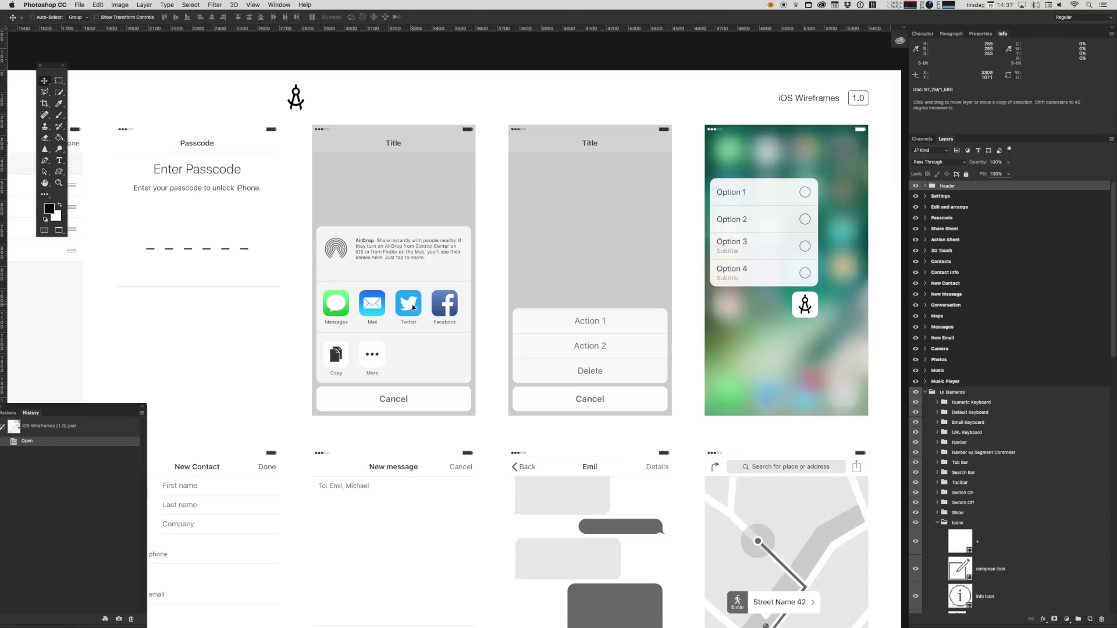
pyautogui.keyDown('super'); pyautogui.click(396, 182); pyautogui.keyUp('super')
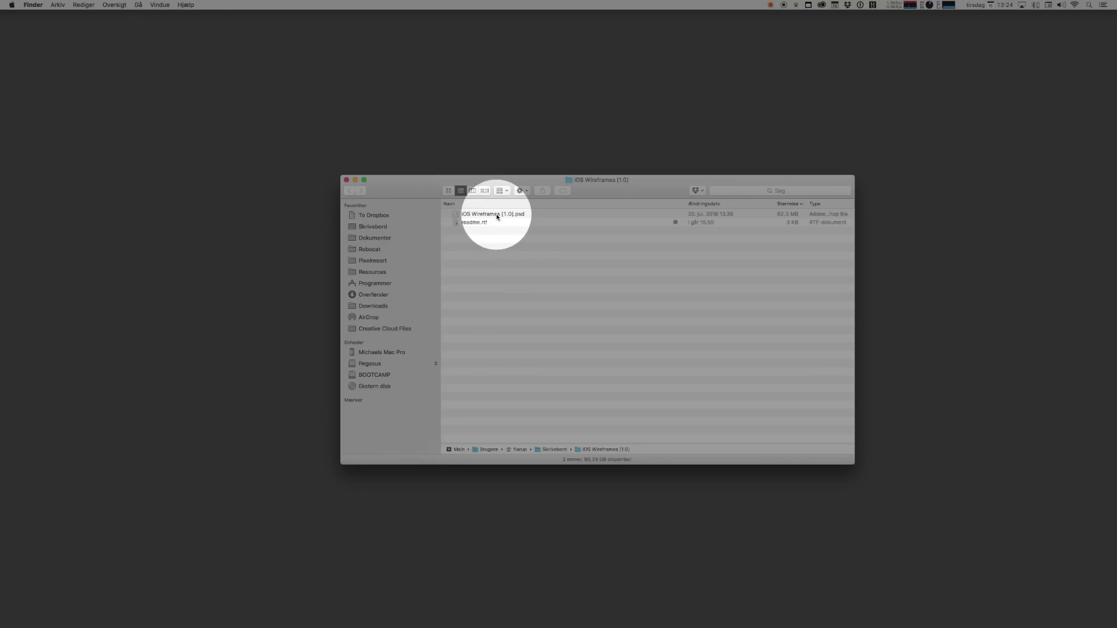
# Open iOS Wireframes [1.0].psd from the iOS Wireframes [1.0] folder
pyautogui.doubleClick(497, 215)
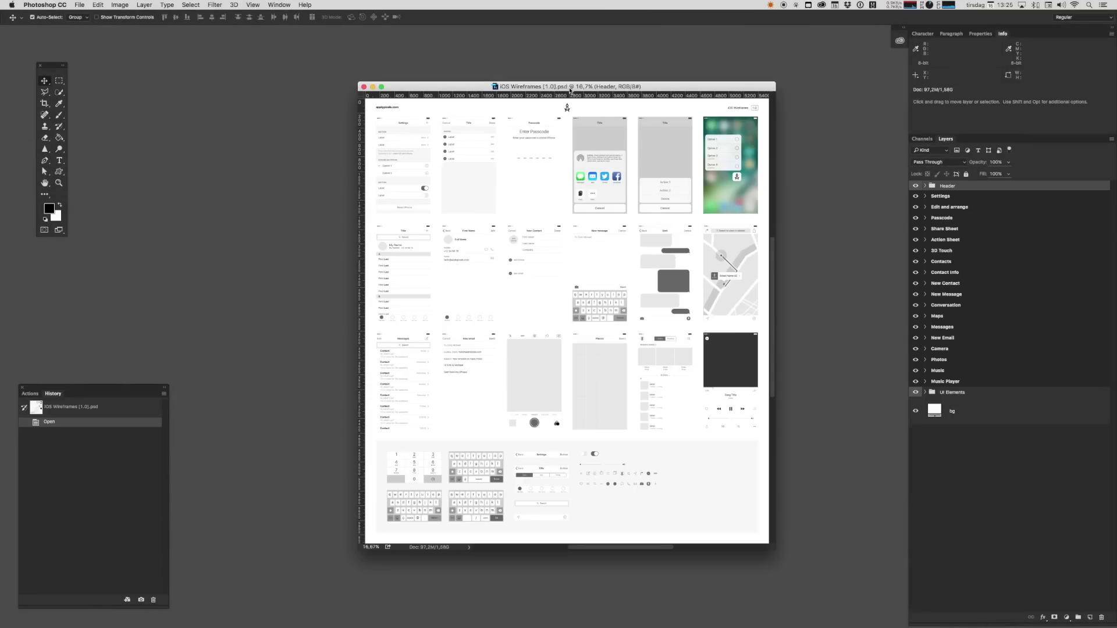
pyautogui.press('super+equal')
pyautogui.scroll(3, 434, 192)
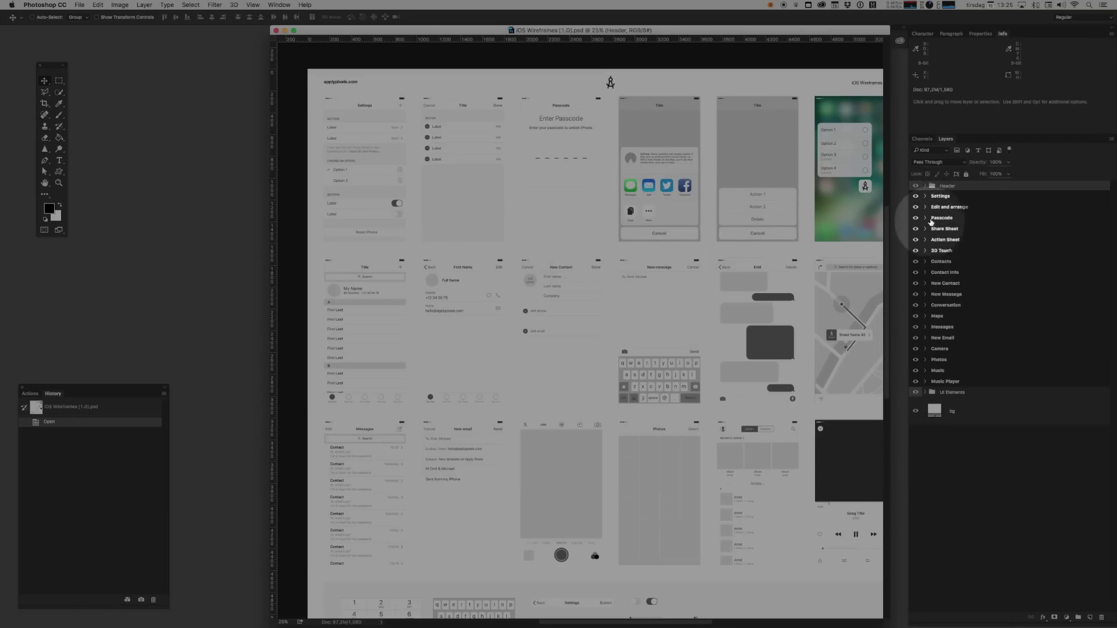
pyautogui.press('super+equal')
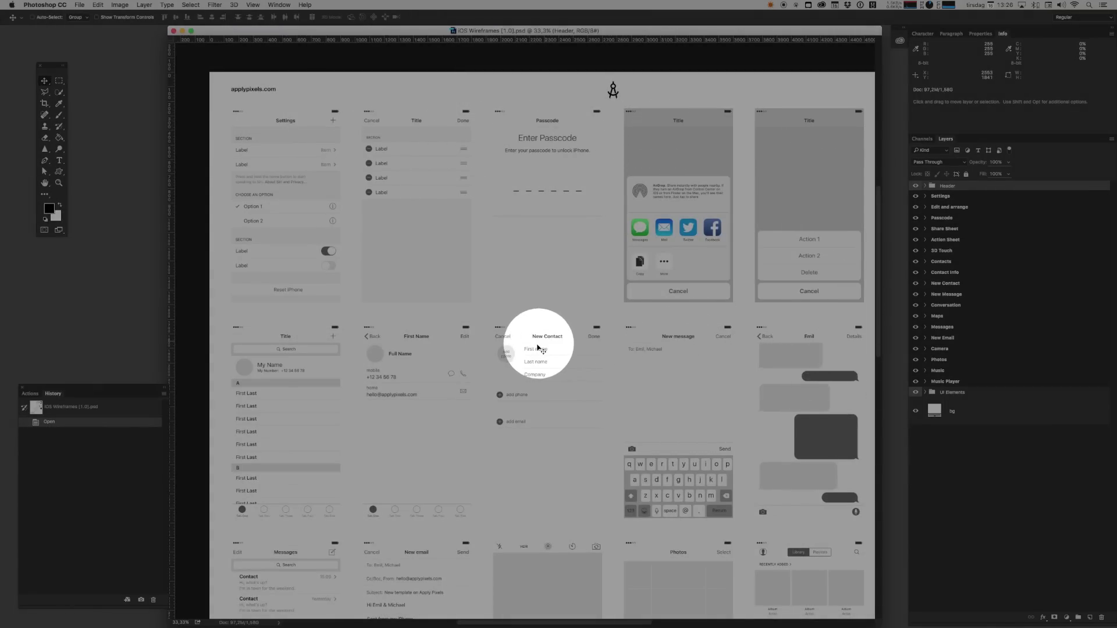
pyautogui.scroll(-3, 519, 424)
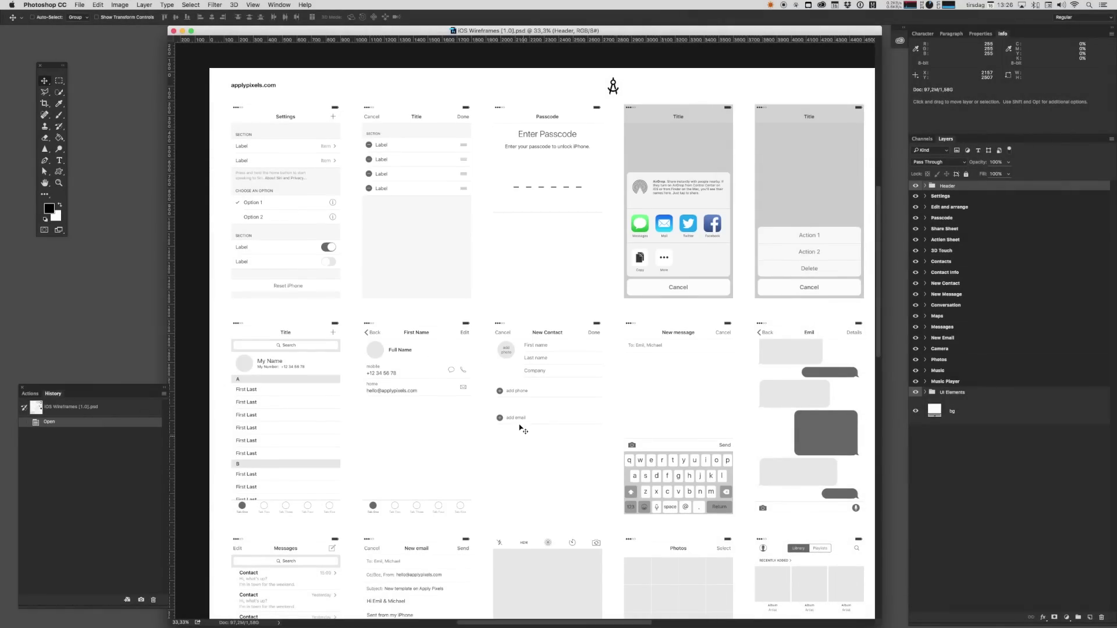
pyautogui.press('super+plus')
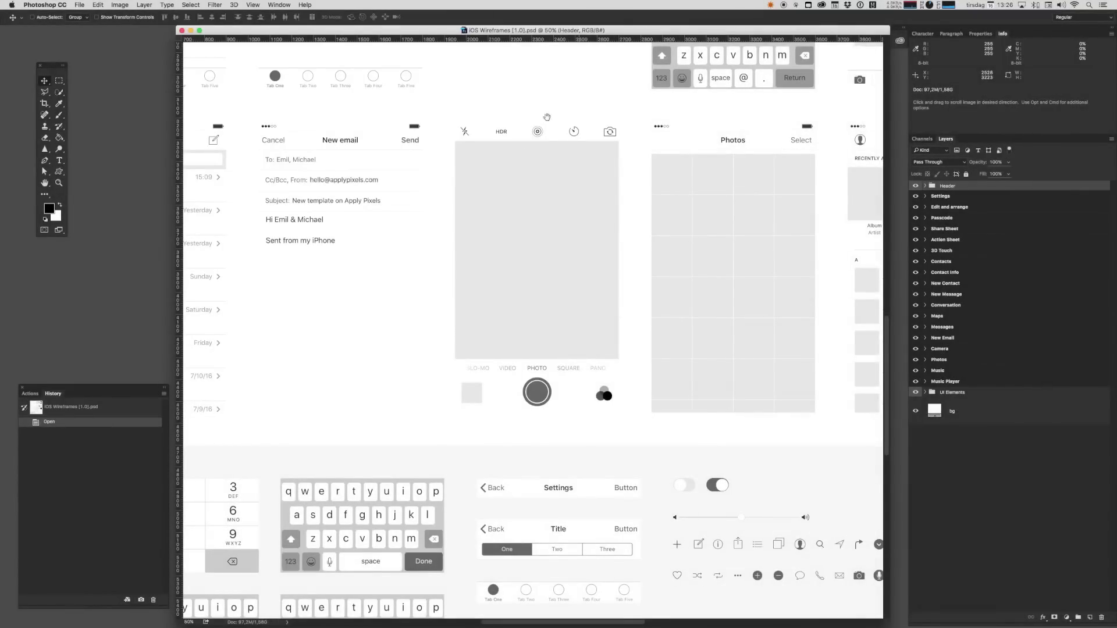
pyautogui.moveTo(332, 146); pyautogui.dragTo(596, 431)
pyautogui.moveTo(572, 219); pyautogui.dragTo(545, 419)
pyautogui.moveTo(524, 241); pyautogui.dragTo(543, 357)
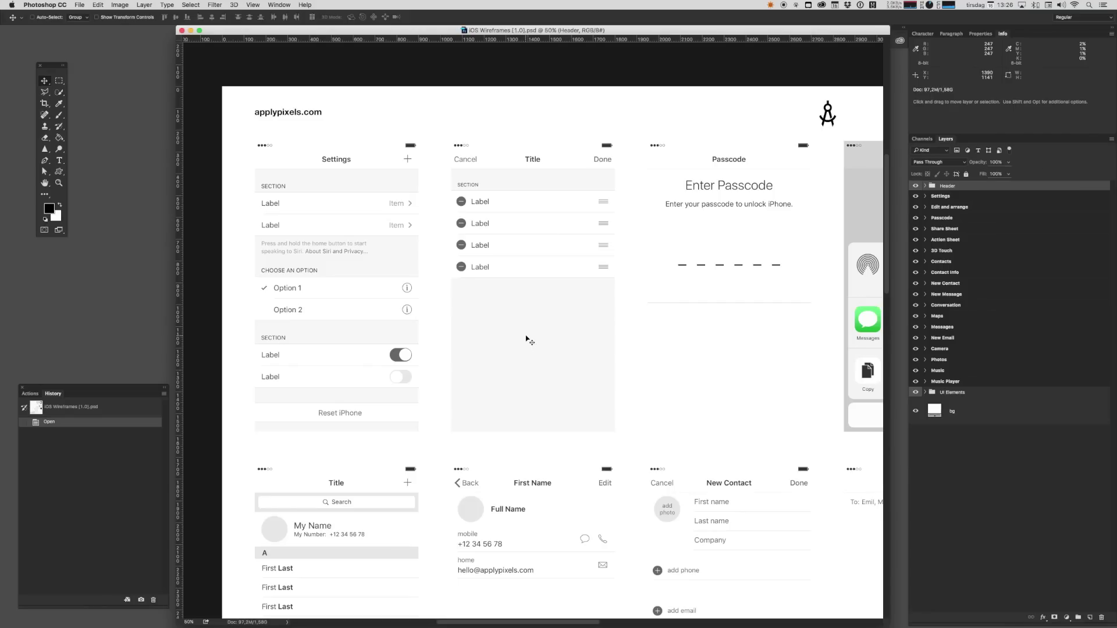
pyautogui.moveTo(702, 322); pyautogui.dragTo(601, 312)
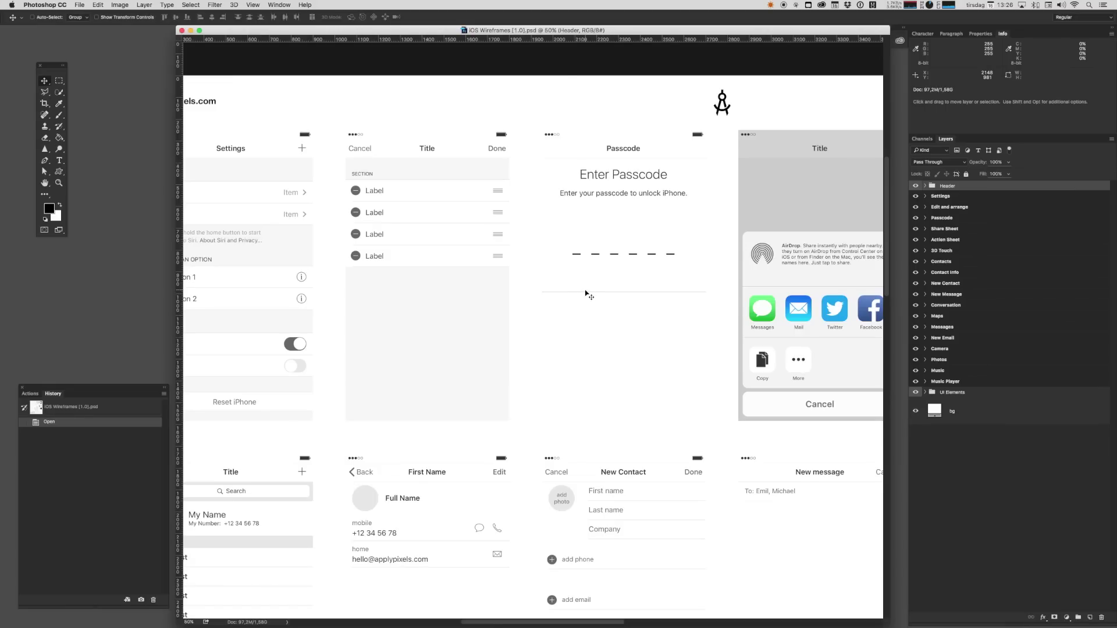
# Create a blank Untitled-1 document and drag the Edit and arrange artboard into it
pyautogui.press('super+n')
pyautogui.click(650, 235)
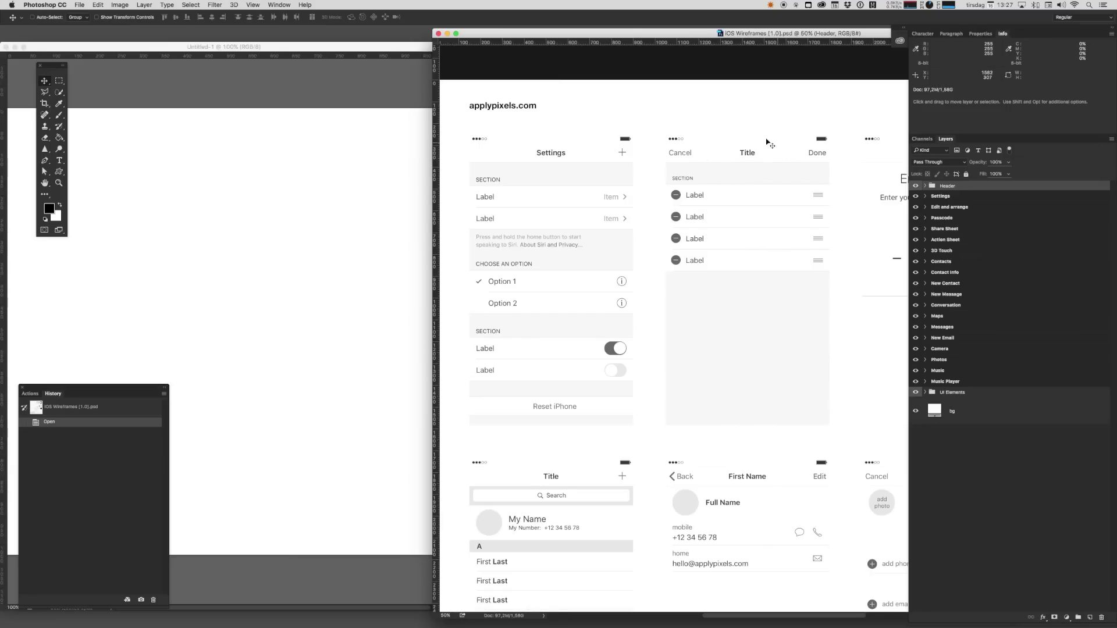
pyautogui.hotkey('shift', 'v')
pyautogui.click(953, 208)
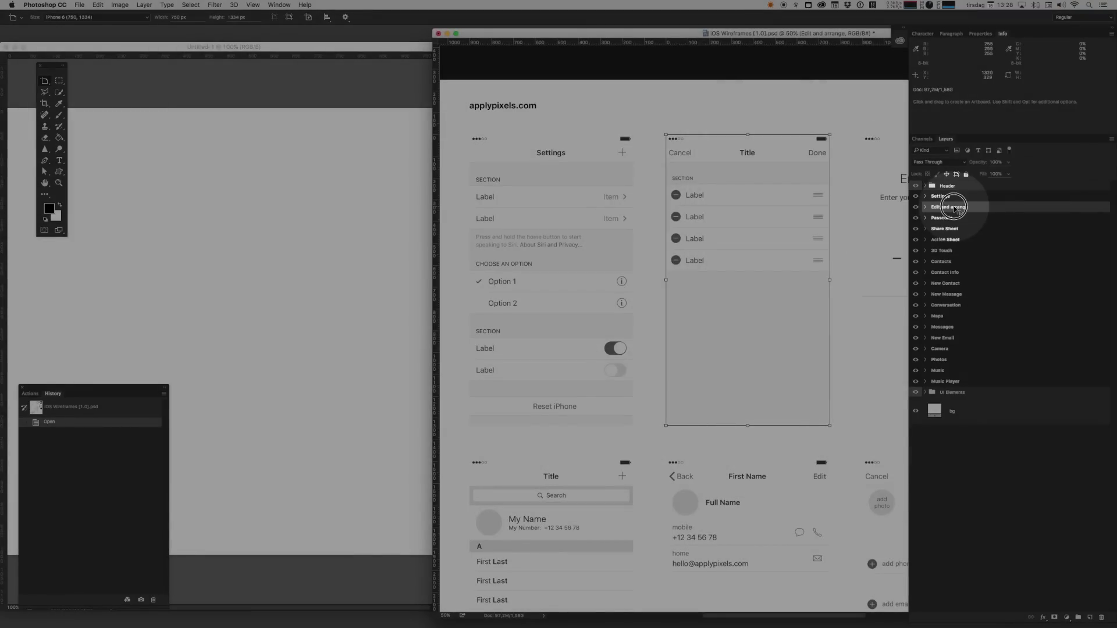
pyautogui.moveTo(953, 208); pyautogui.dragTo(254, 246)
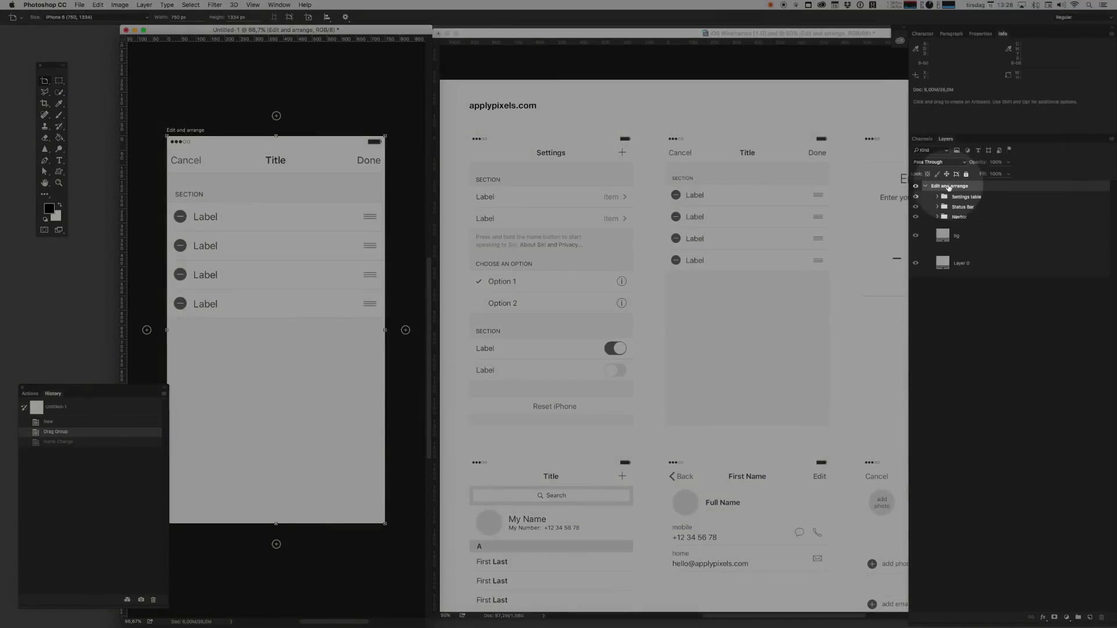
# Rename the artboard to Main and delete the Settings table layer
pyautogui.doubleClick(950, 186)
pyautogui.write('Main')
pyautogui.press('Return')
pyautogui.click(958, 197)
pyautogui.press('v')
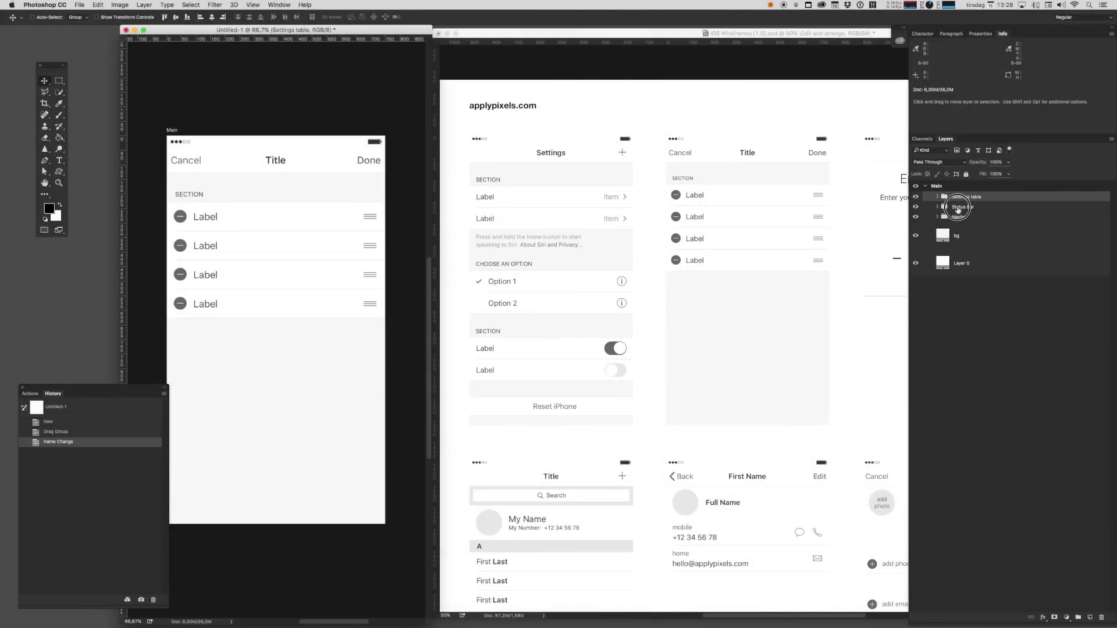
pyautogui.click(957, 207)
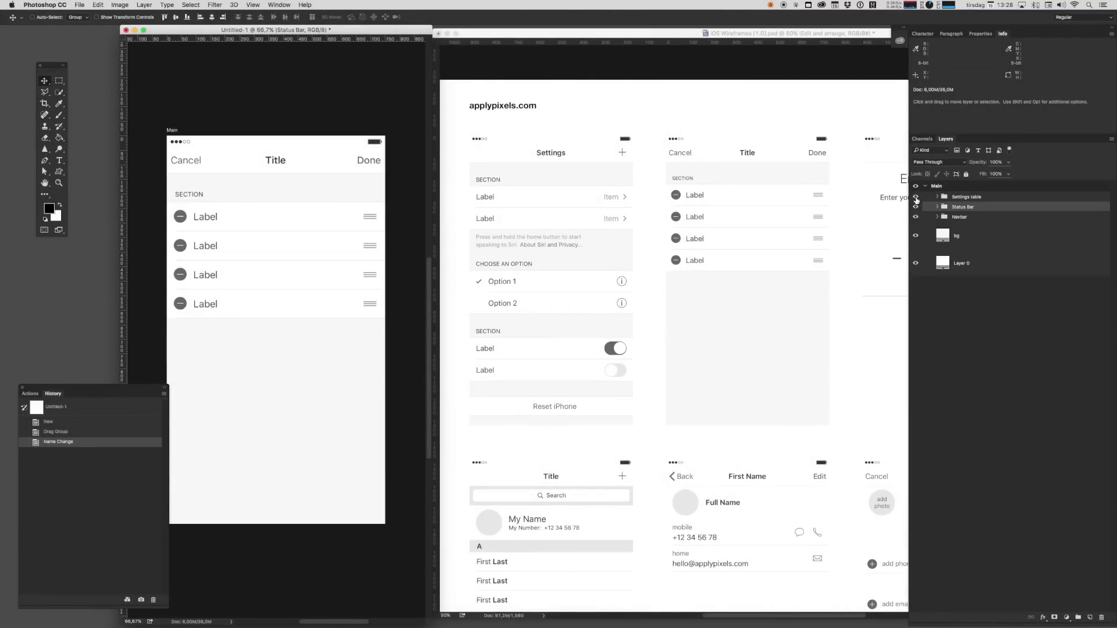
pyautogui.click(972, 197)
pyautogui.press('Delete')
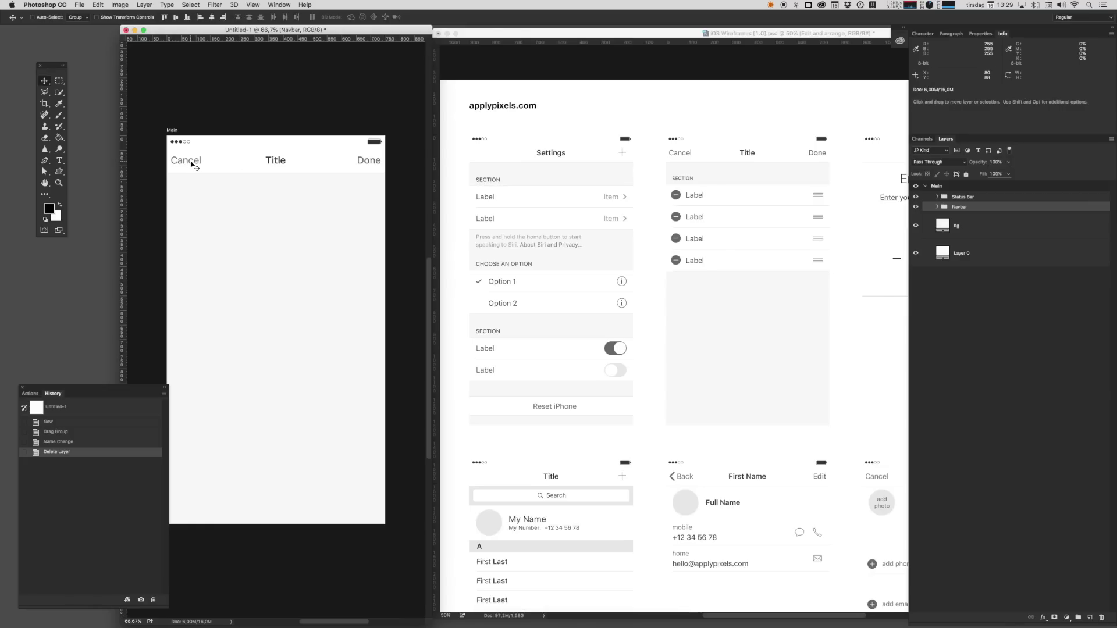
# Change the navbar title text to 'My Photo App'
pyautogui.press('alt')
pyautogui.keyDown('super'); pyautogui.click(191, 162); pyautogui.keyUp('super')
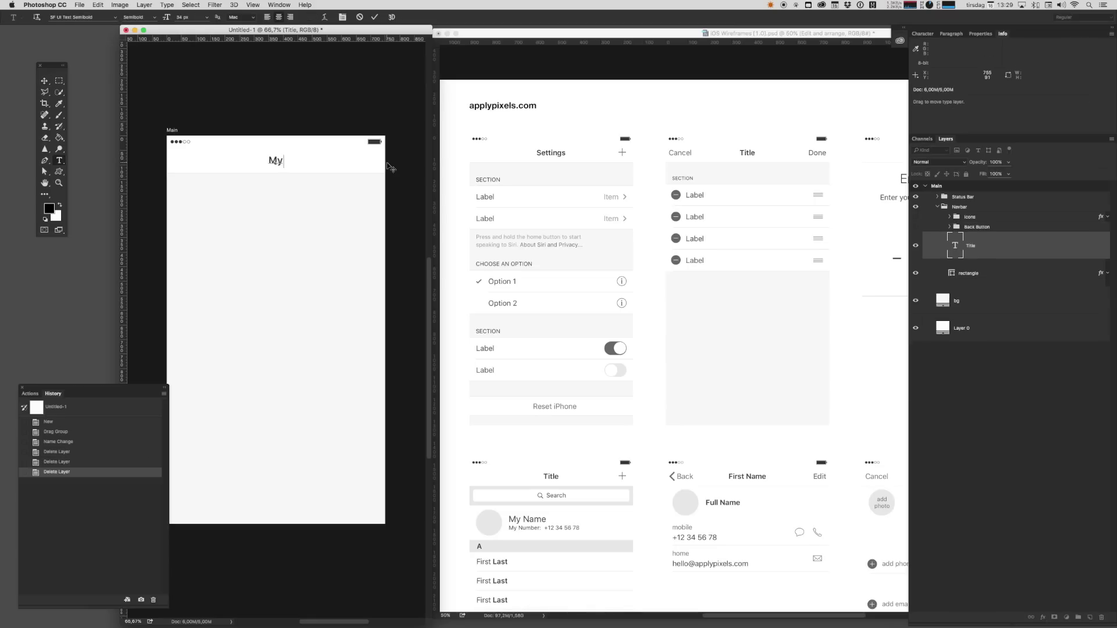
pyautogui.write('Phto')
pyautogui.press('BackSpace')
pyautogui.press('BackSpace')
pyautogui.write('oto App')
pyautogui.press('super+Return')
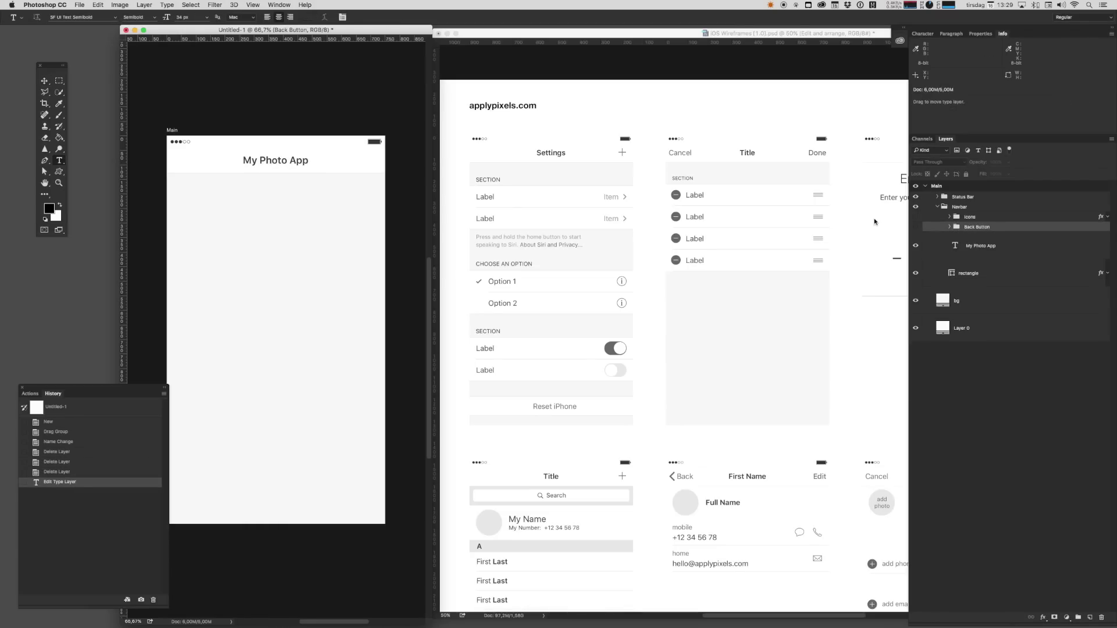
pyautogui.press('v')
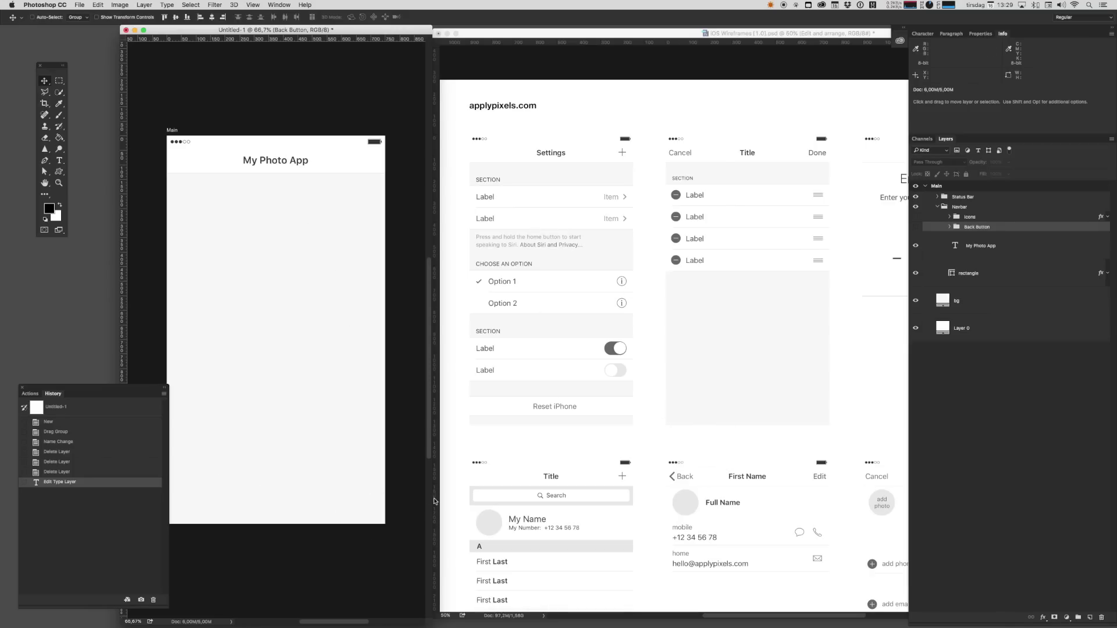
# Copy the Contact Info Tab Bar group into Untitled-1 and move it to Main's bottom edge
pyautogui.click(731, 467)
pyautogui.moveTo(778, 560); pyautogui.dragTo(740, 232)
pyautogui.moveTo(655, 392); pyautogui.dragTo(725, 275)
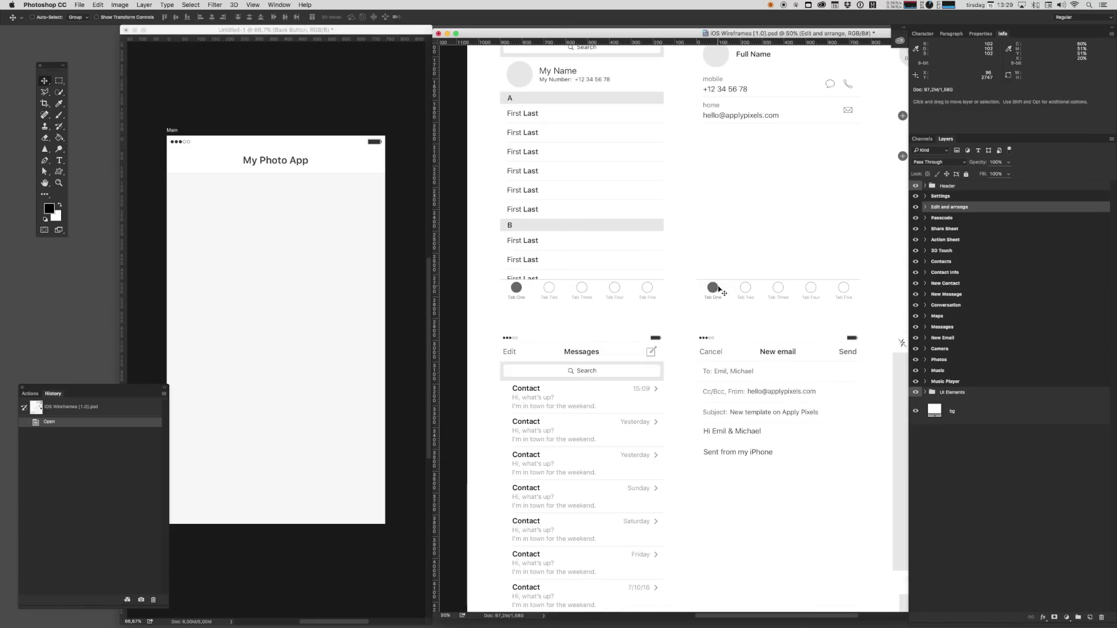
pyautogui.keyDown('super'); pyautogui.click(725, 282); pyautogui.keyUp('super')
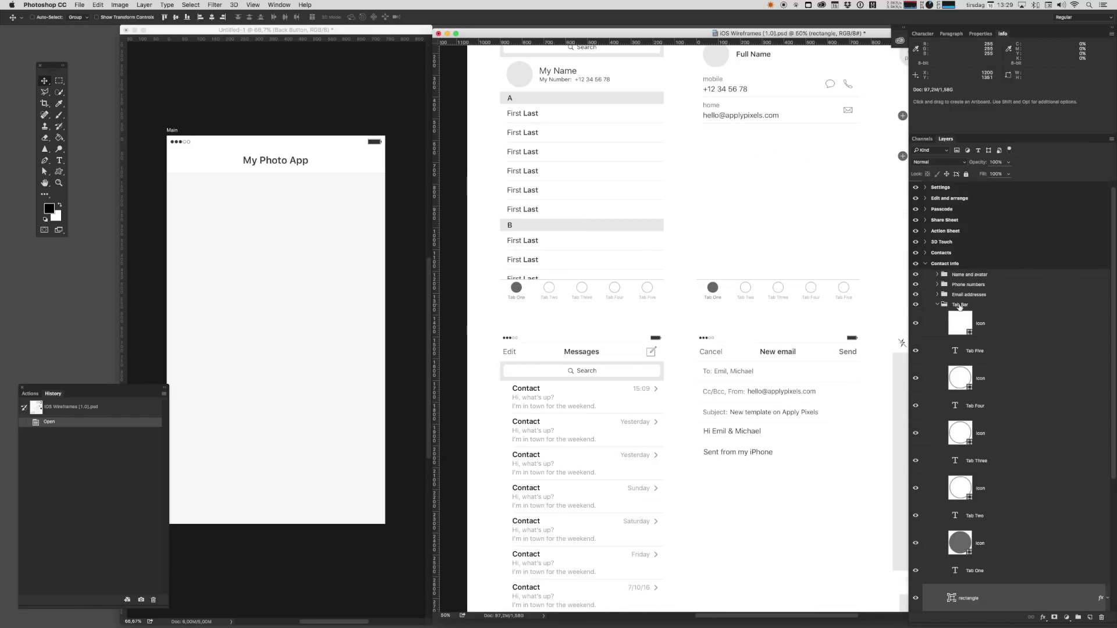
pyautogui.click(960, 307)
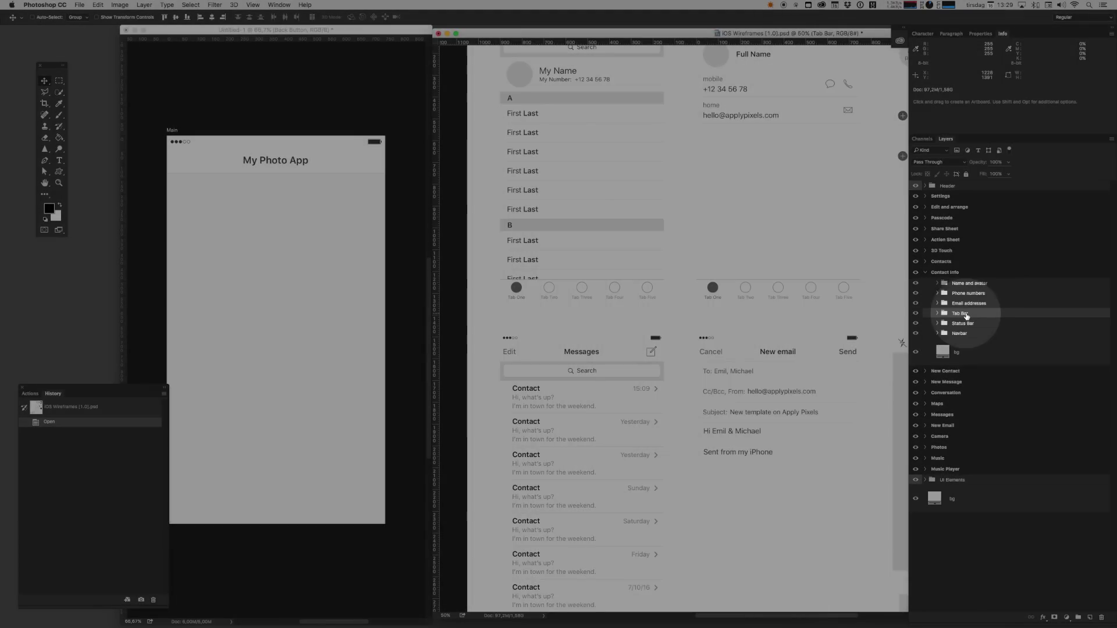
pyautogui.moveTo(960, 311); pyautogui.dragTo(303, 509)
pyautogui.press('super+t')
pyautogui.press('Return')
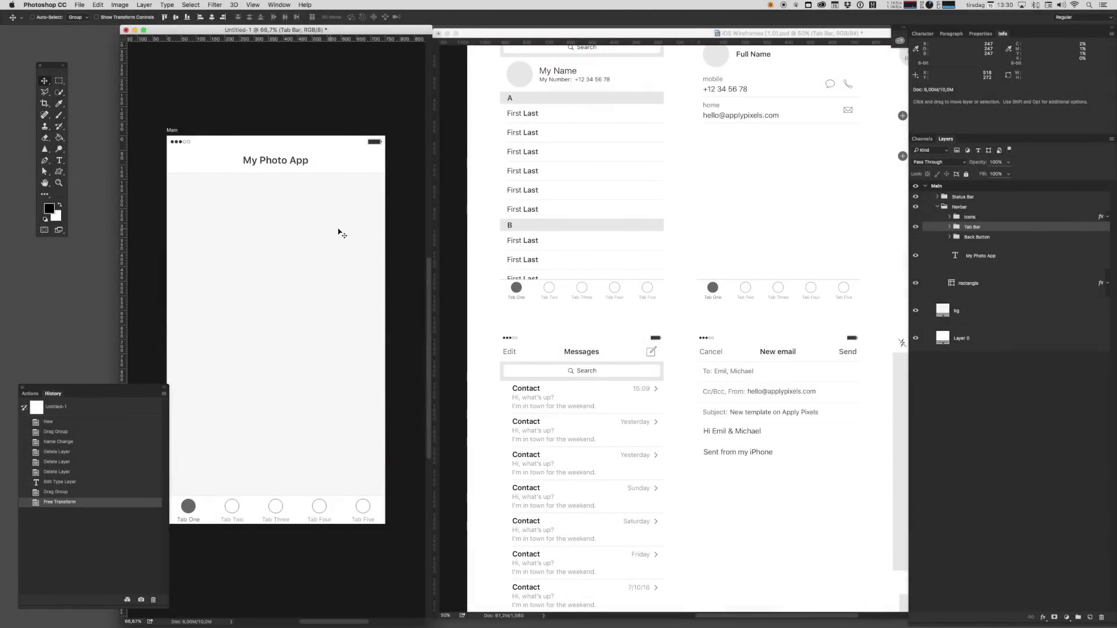
# Add the template's square placeholder at the top-left of the Main artboard
pyautogui.click(598, 324)
pyautogui.keyDown('alt'); pyautogui.click(710, 291); pyautogui.keyUp('alt')
pyautogui.moveTo(713, 282); pyautogui.dragTo(570, 258)
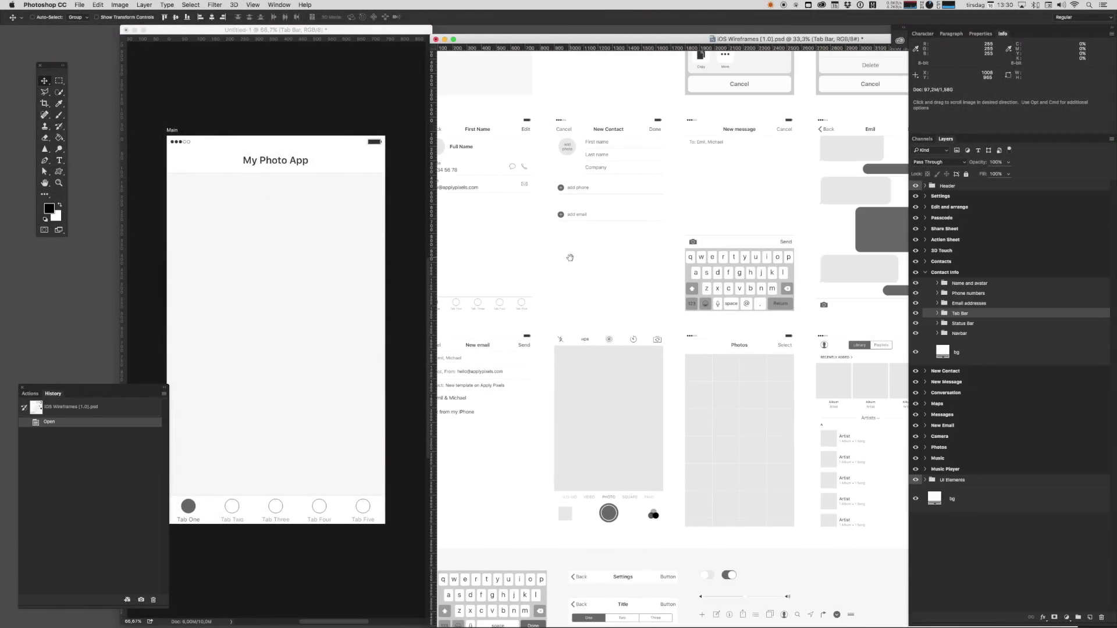
pyautogui.keyDown('super'); pyautogui.click(700, 371); pyautogui.keyUp('super')
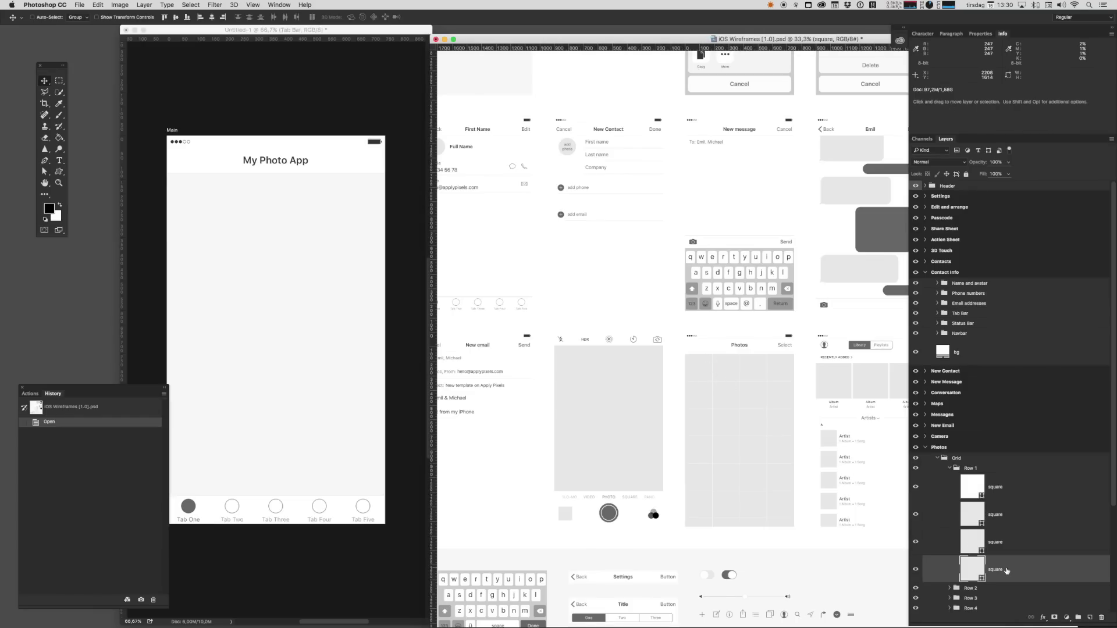
pyautogui.moveTo(1007, 571); pyautogui.dragTo(239, 244)
pyautogui.moveTo(240, 244); pyautogui.dragTo(205, 220)
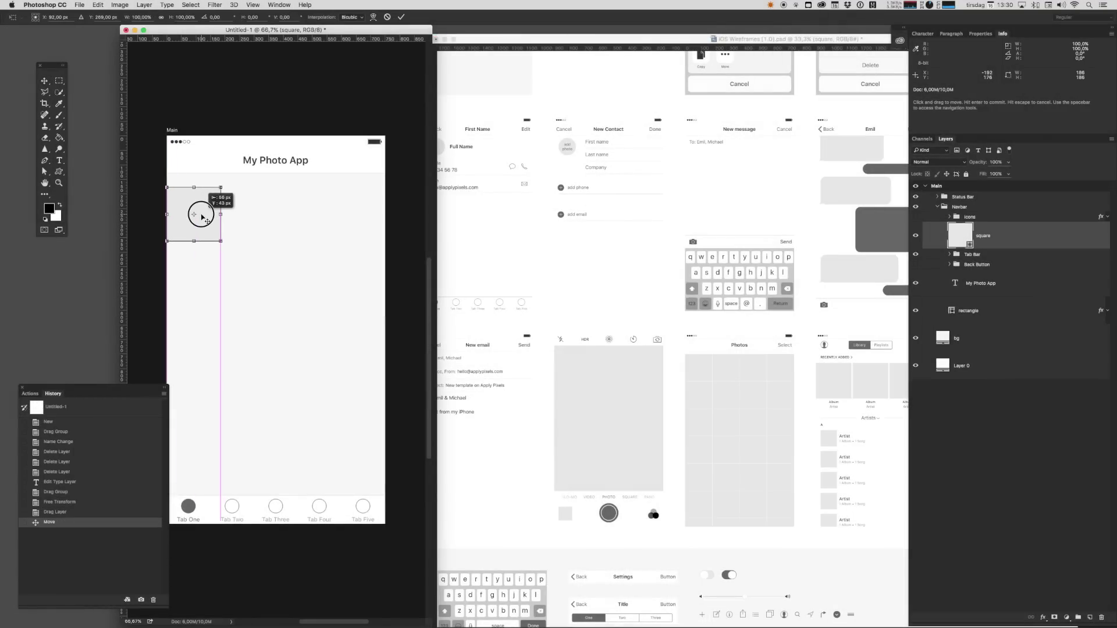
pyautogui.press('Return')
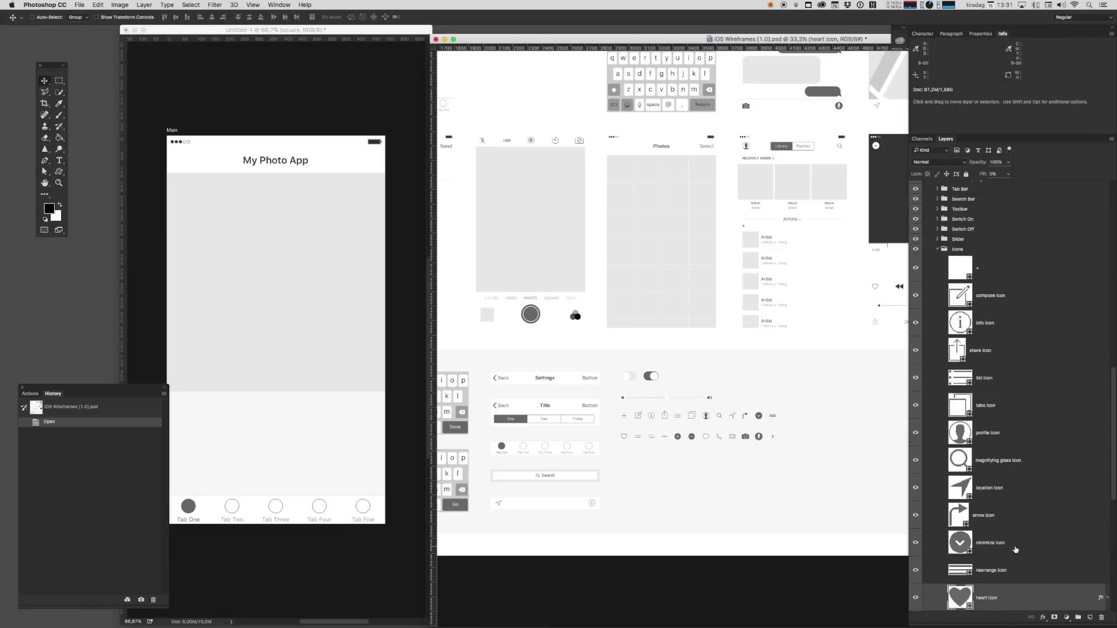
# Place the heart and message icons below the square on Main
pyautogui.scroll(-3, 1015, 550)
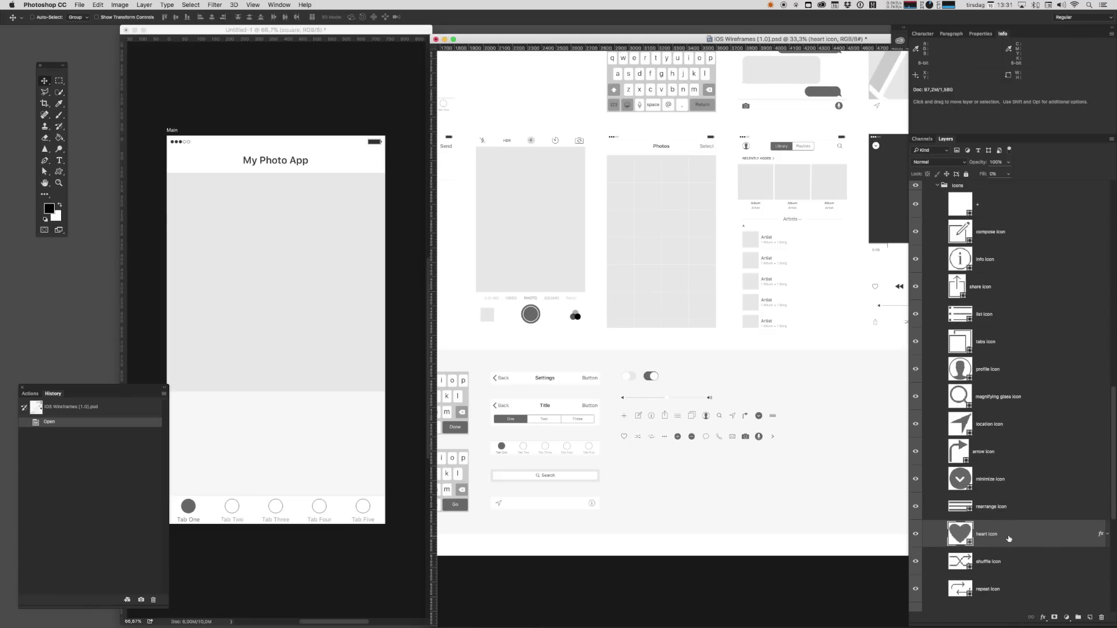
pyautogui.moveTo(1009, 538); pyautogui.dragTo(177, 402)
pyautogui.click(710, 439)
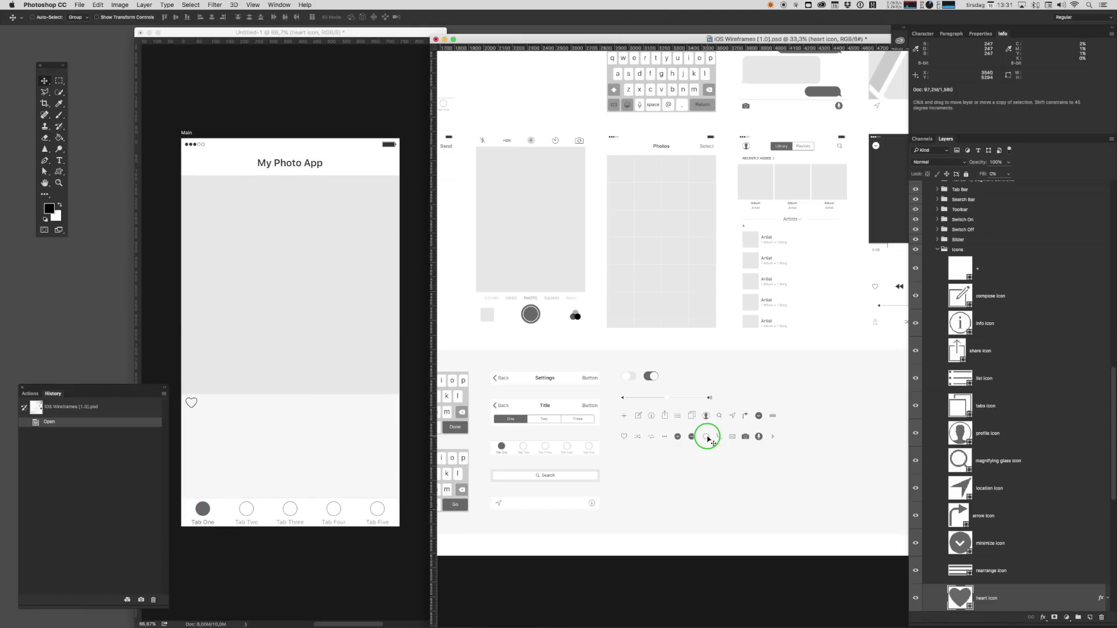
pyautogui.moveTo(1014, 599); pyautogui.dragTo(226, 419)
pyautogui.hscroll(-5, 550, 250)
pyautogui.keyDown('super'); pyautogui.click(550, 250); pyautogui.keyUp('super')
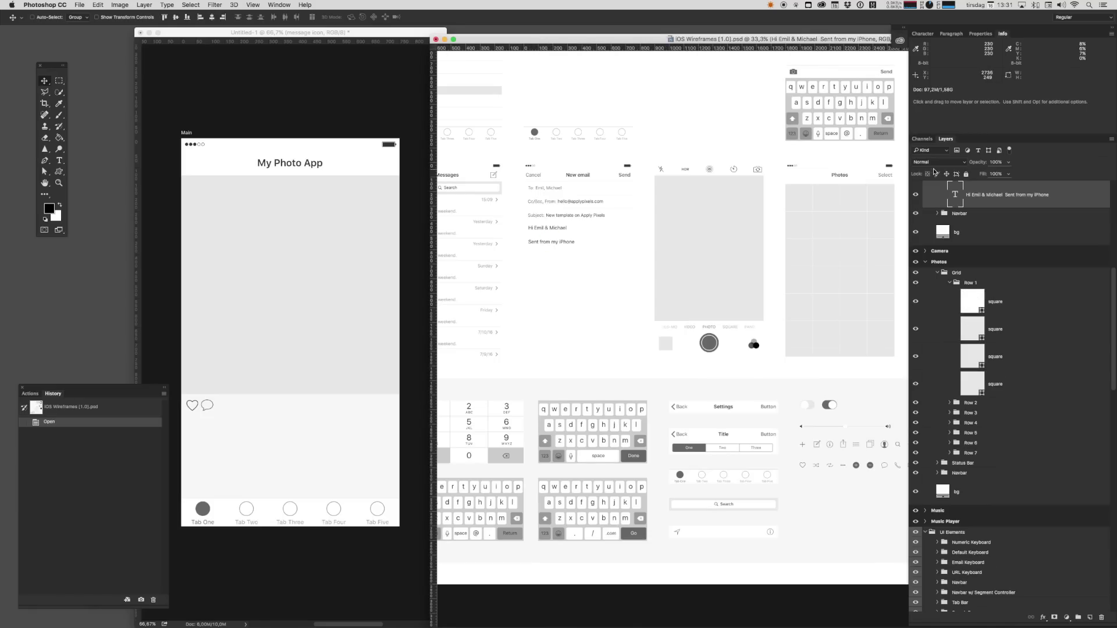
# Copy the greeting text onto Main and change it to 'Awesome Photo!'
pyautogui.moveTo(938, 193); pyautogui.dragTo(227, 446)
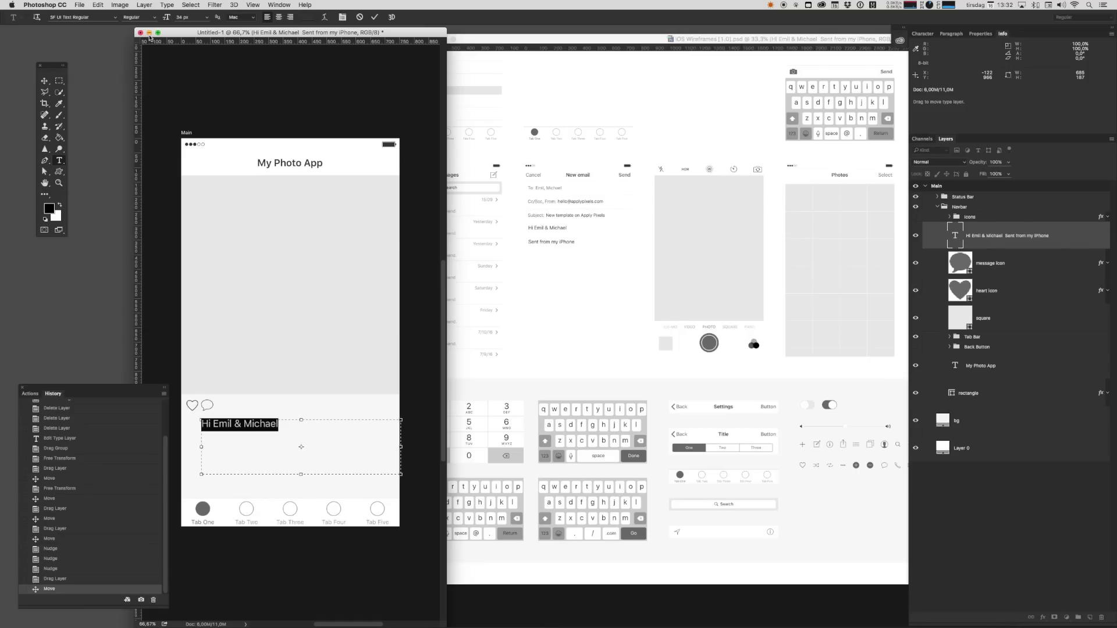
pyautogui.write('Awesome Photo!')
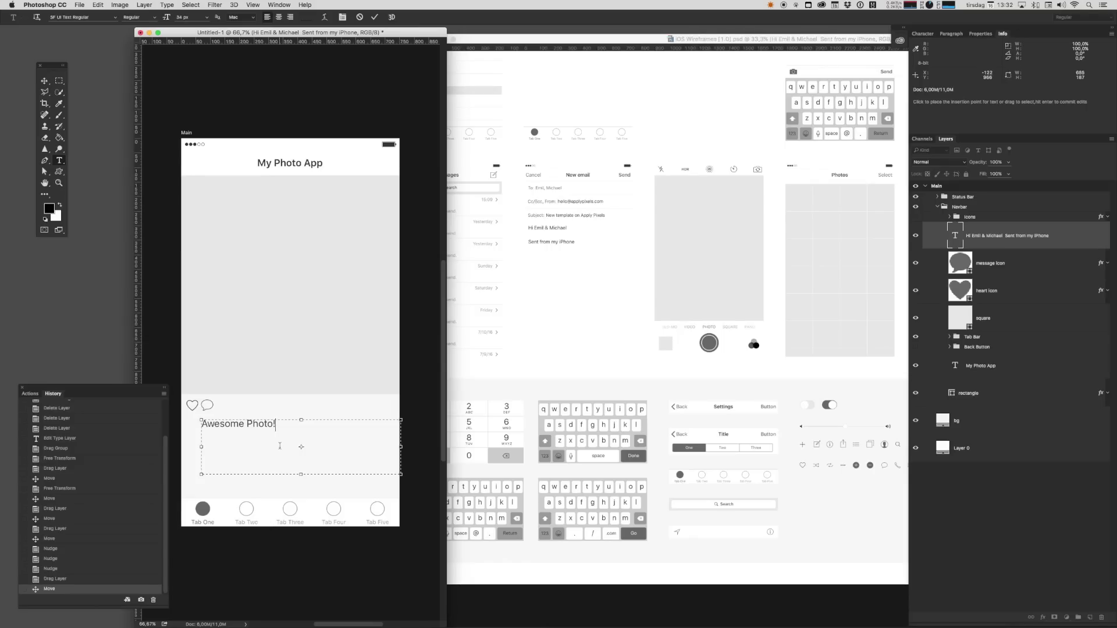
pyautogui.press('super+Return')
pyautogui.press('v')
# Hide Tab Three's circle and replace it with a camera icon
pyautogui.keyDown('super'); pyautogui.click(291, 506); pyautogui.keyUp('super')
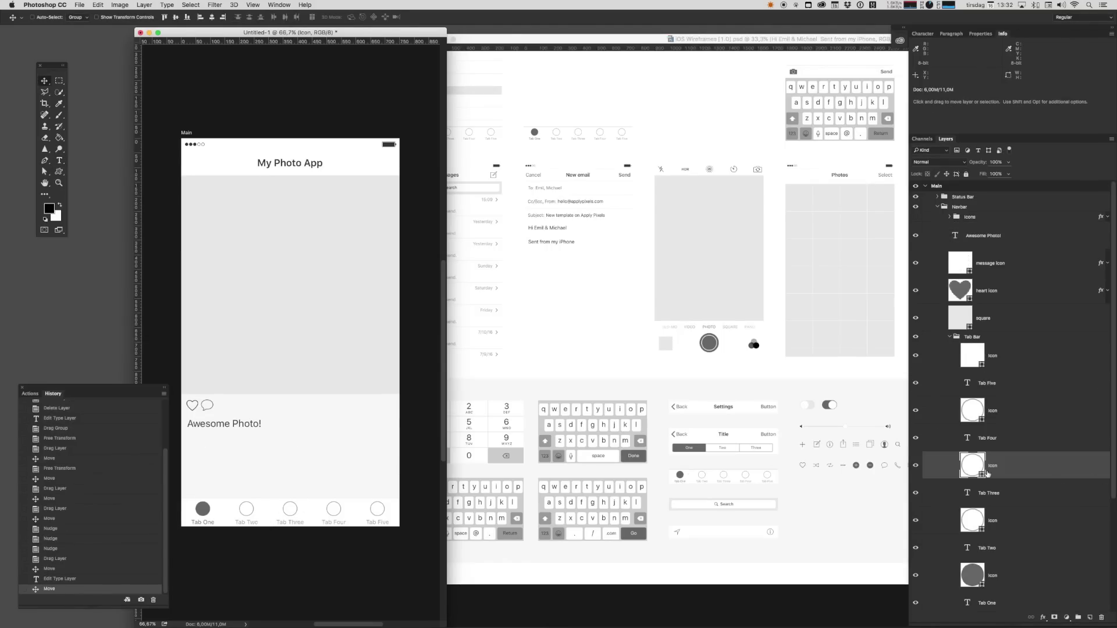
pyautogui.moveTo(820, 456); pyautogui.dragTo(307, 507)
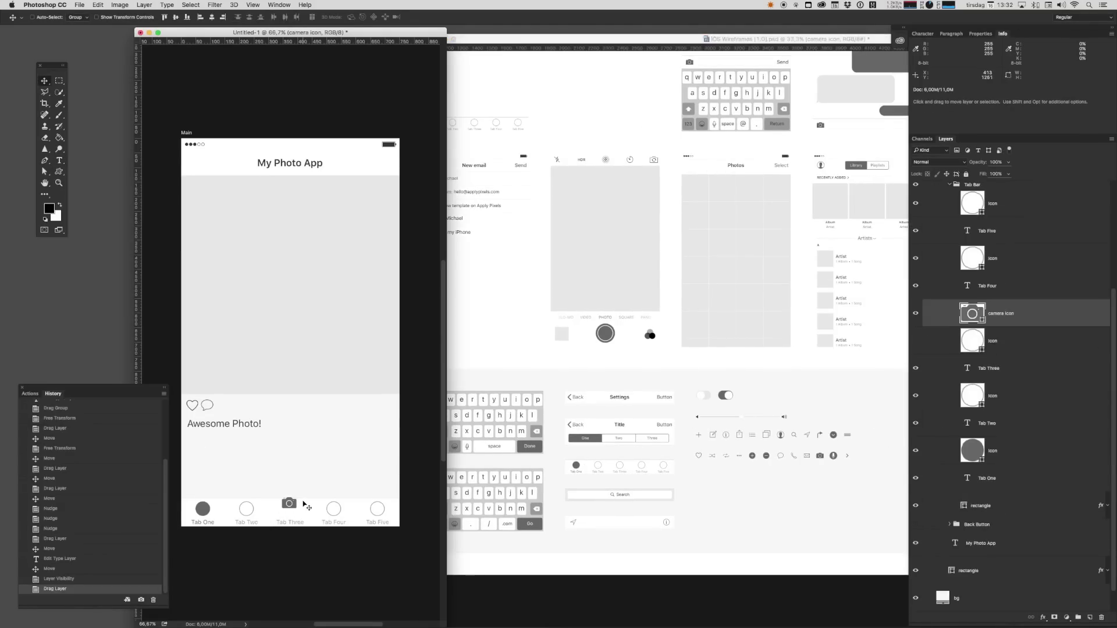
pyautogui.hotkey('ctrl', 'Tab')
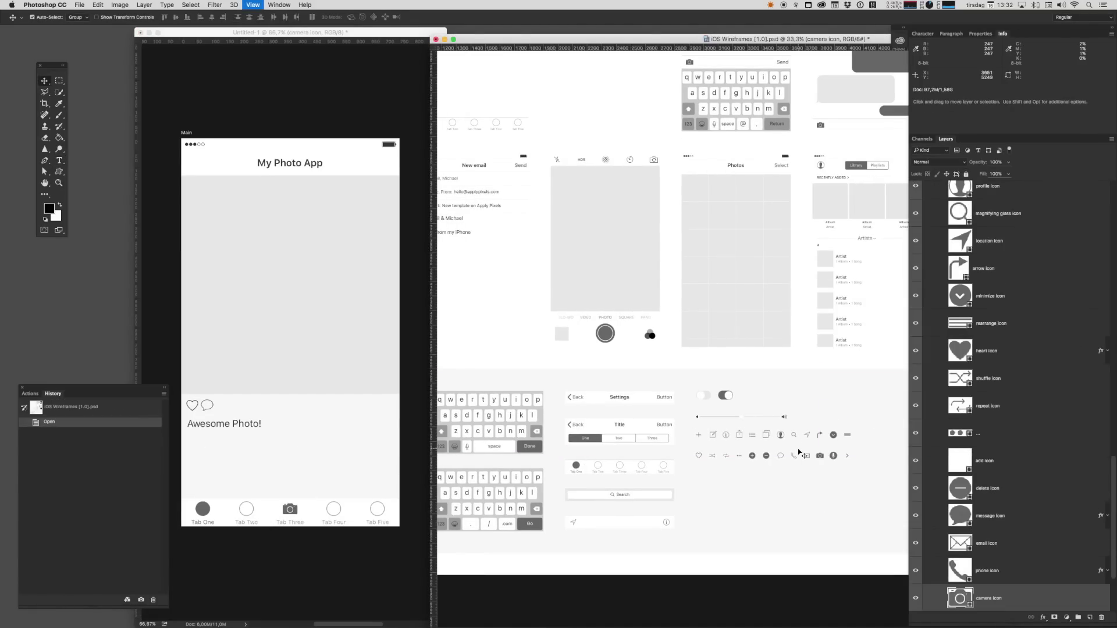
pyautogui.press('super+plus')
pyautogui.moveTo(593, 326); pyautogui.dragTo(632, 316)
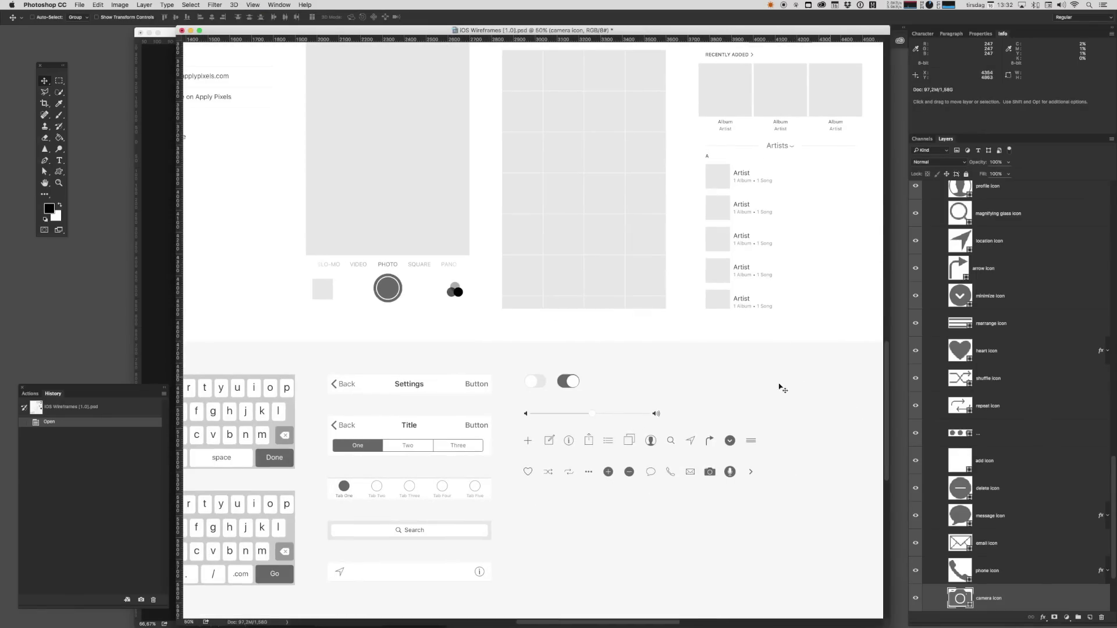
pyautogui.moveTo(564, 31); pyautogui.dragTo(777, 40)
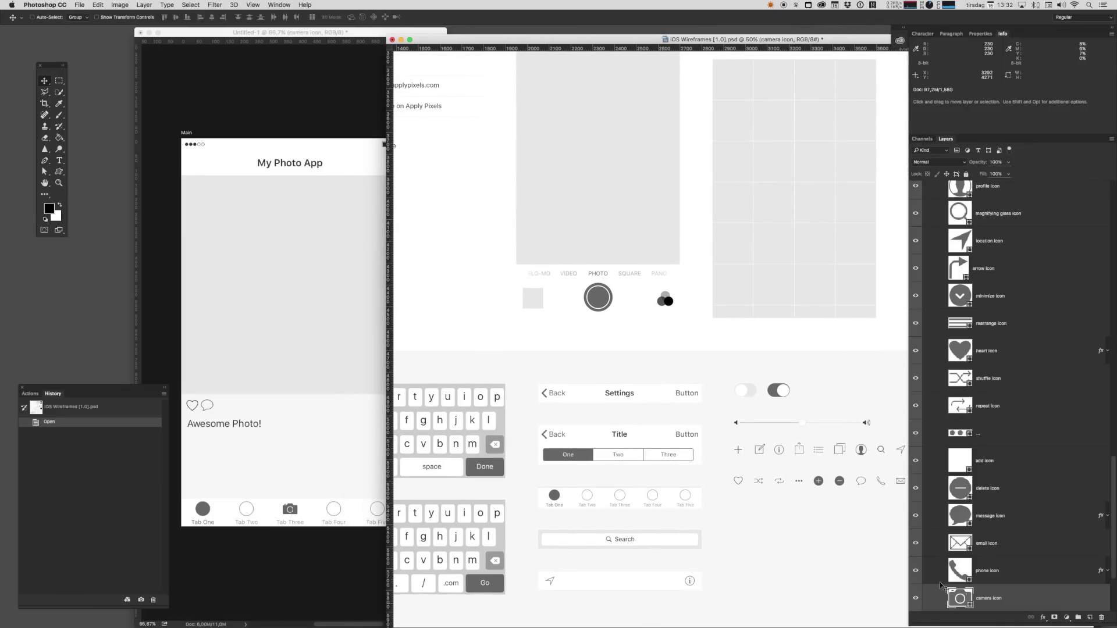
# Bring another camera icon from the template into Main's grey photo area
pyautogui.moveTo(790, 472); pyautogui.dragTo(748, 449)
pyautogui.hscroll(3, 748, 487)
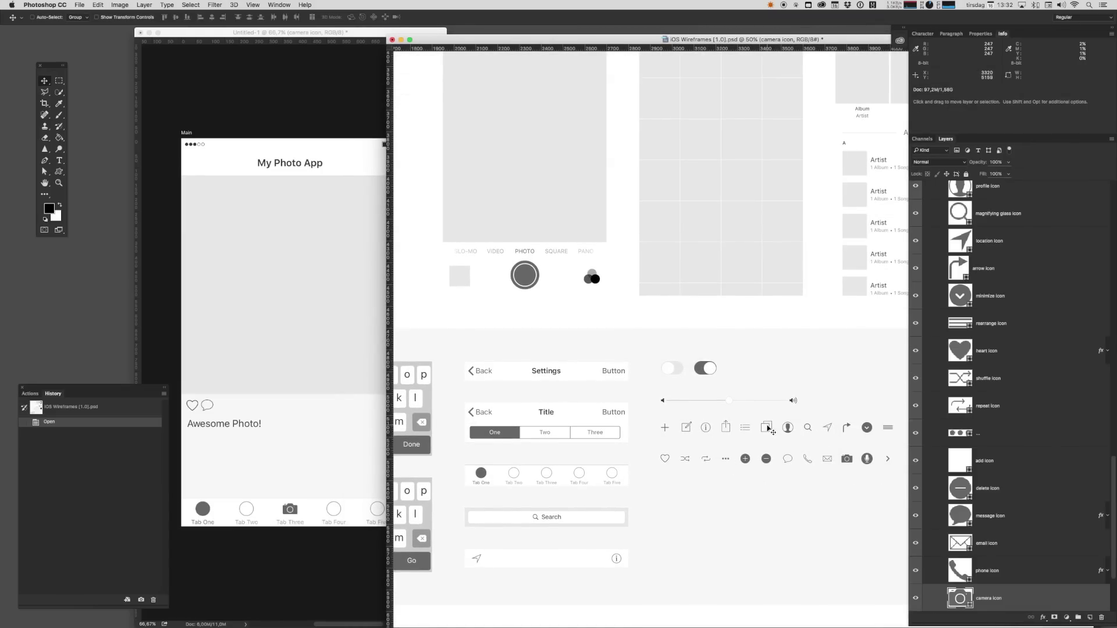
pyautogui.click(349, 444)
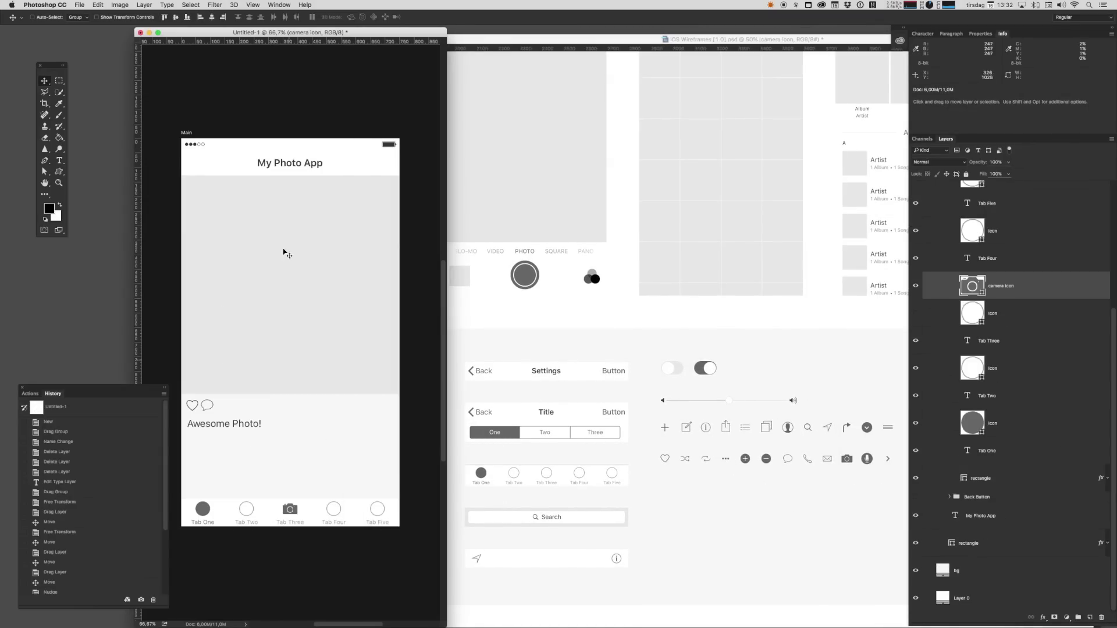
pyautogui.scroll(-3, 1001, 283)
pyautogui.scroll(3, 1001, 284)
pyautogui.hotkey('ctrl', 'Tab')
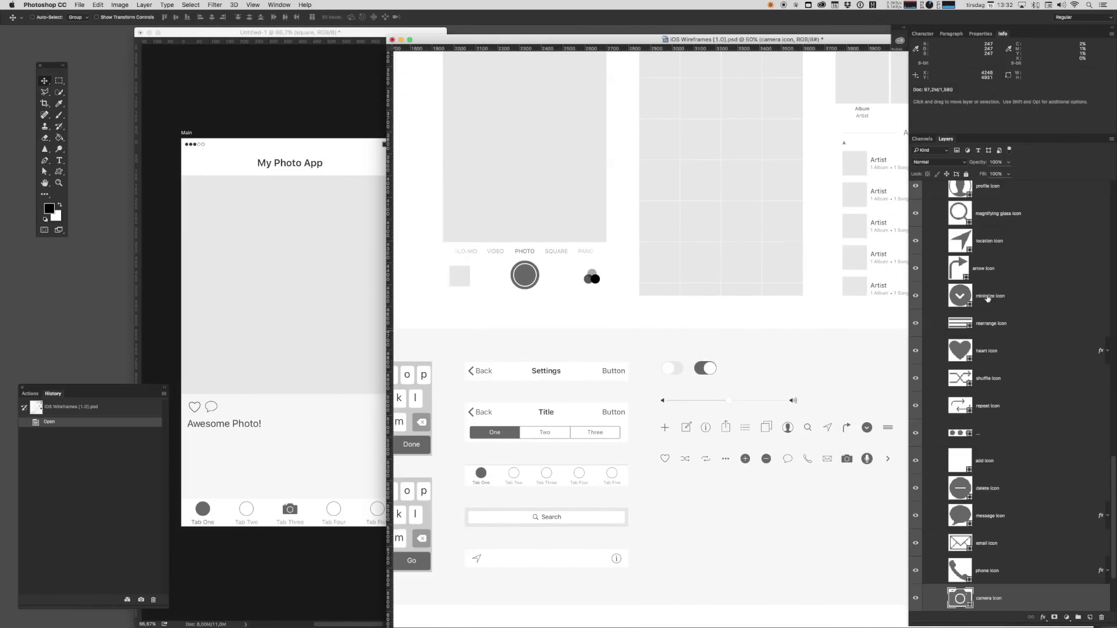
pyautogui.scroll(-5, 985, 523)
pyautogui.moveTo(960, 491); pyautogui.dragTo(306, 272)
# Scale the camera icon to 250% and fade it to 20% opacity
pyautogui.press('super+t')
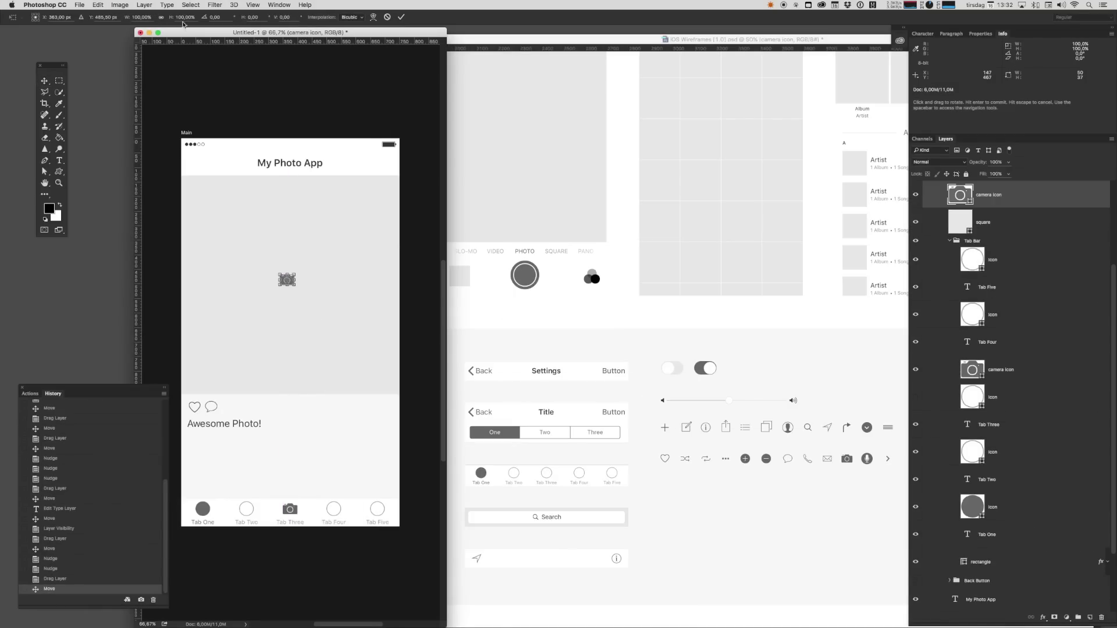
pyautogui.click(127, 17)
pyautogui.write('250')
pyautogui.press('Return')
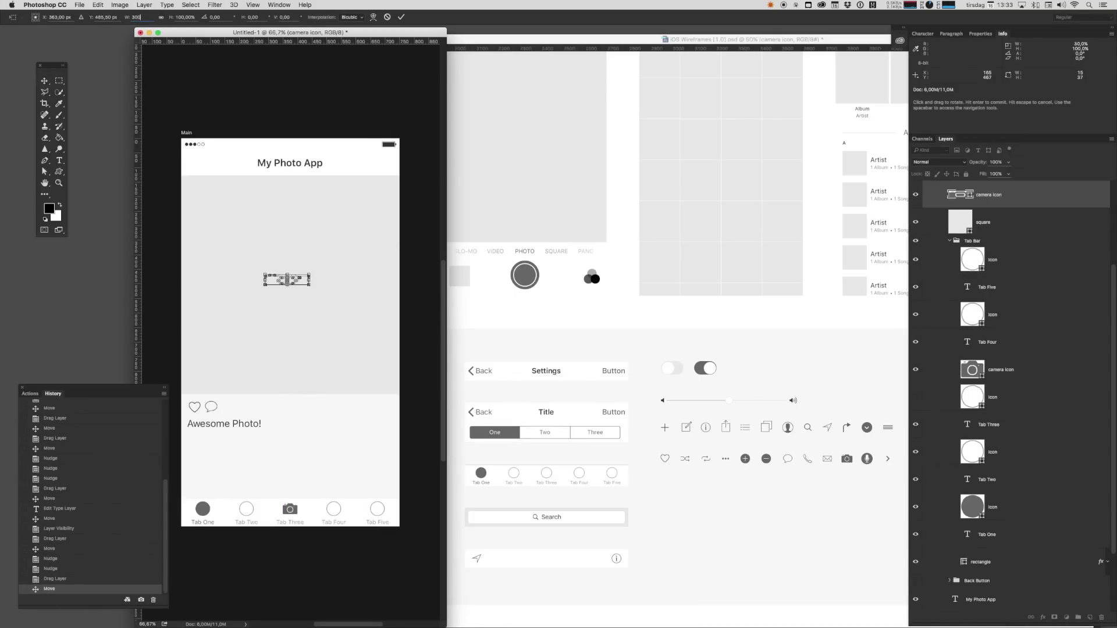
pyautogui.press('Return')
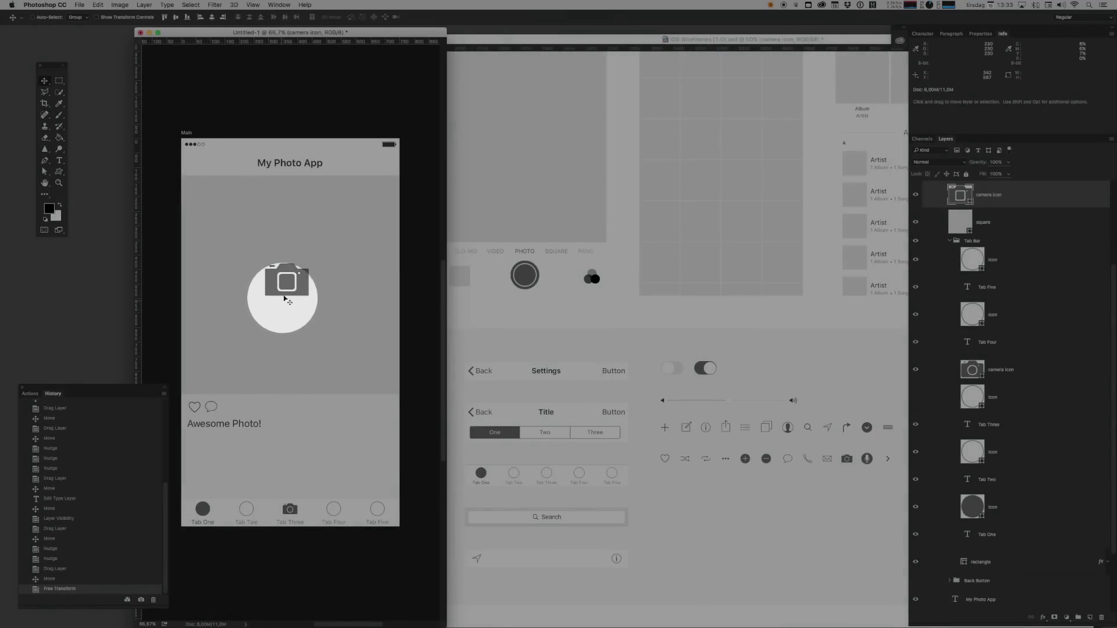
pyautogui.press('2')
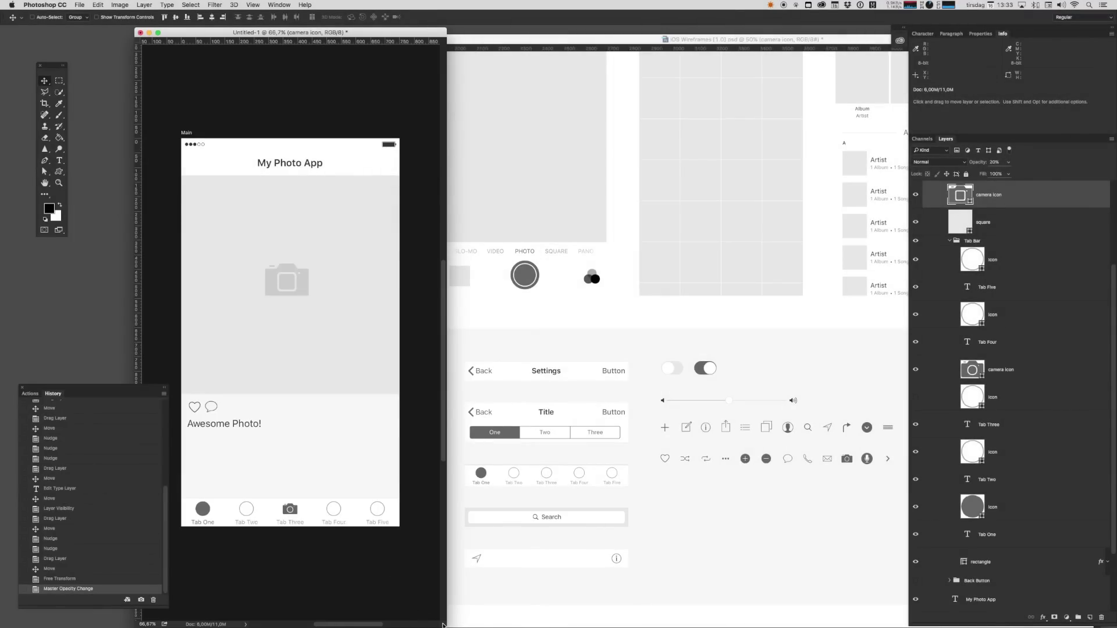
pyautogui.moveTo(443, 626); pyautogui.dragTo(598, 627)
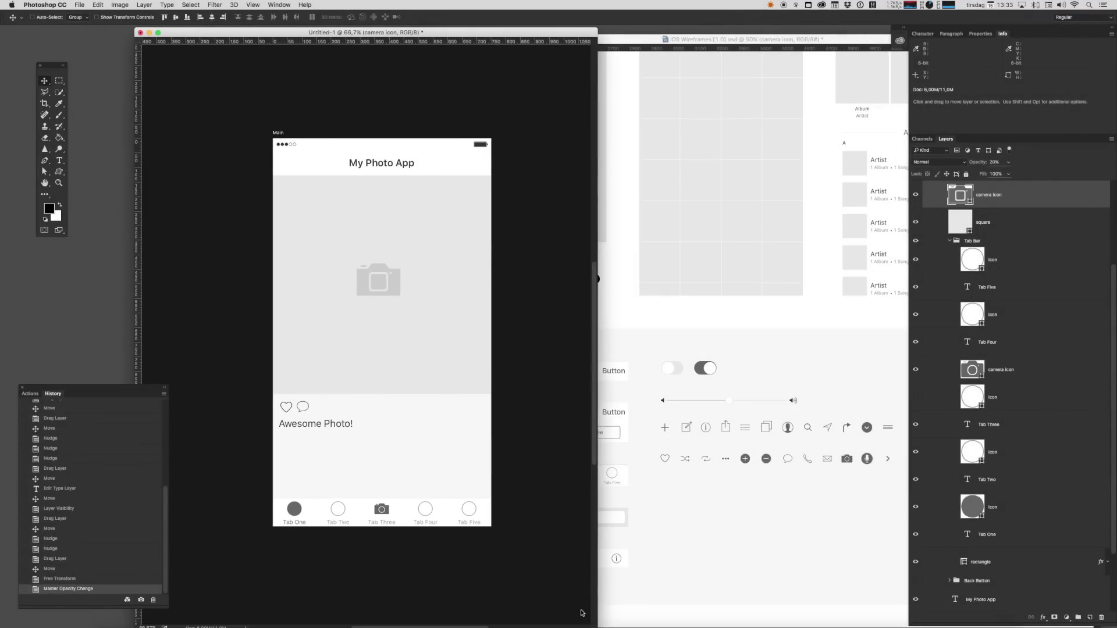
# Drag the template's Camera artboard into Untitled-1 beside Main and widen the window to show both
pyautogui.click(708, 238)
pyautogui.moveTo(554, 163); pyautogui.dragTo(668, 368)
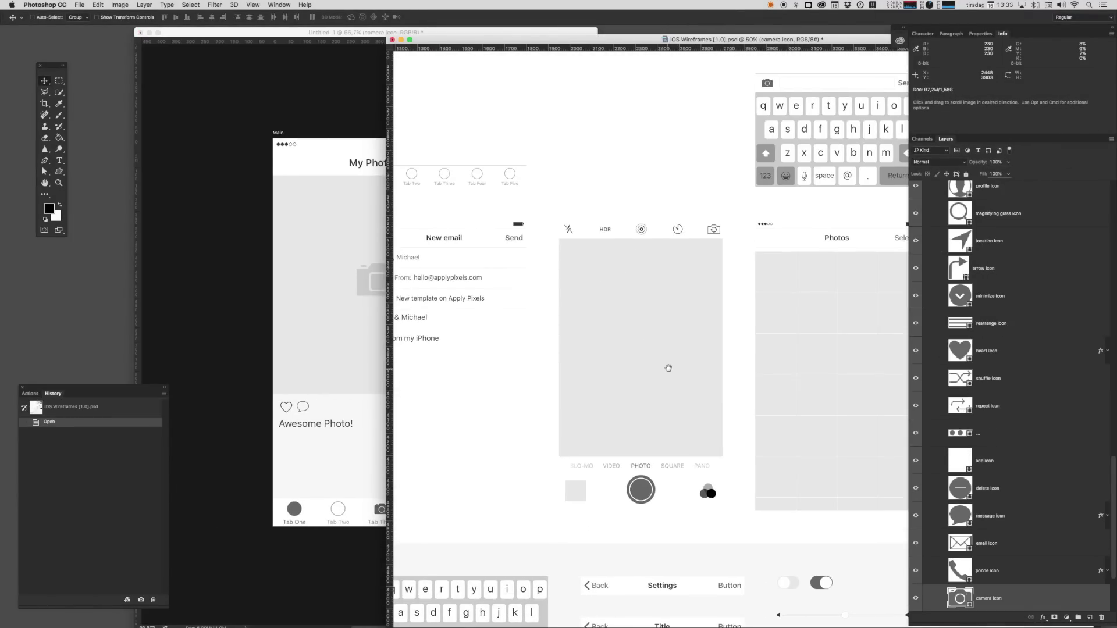
pyautogui.hscroll(-5, 797, 272)
pyautogui.scroll(-3, 797, 272)
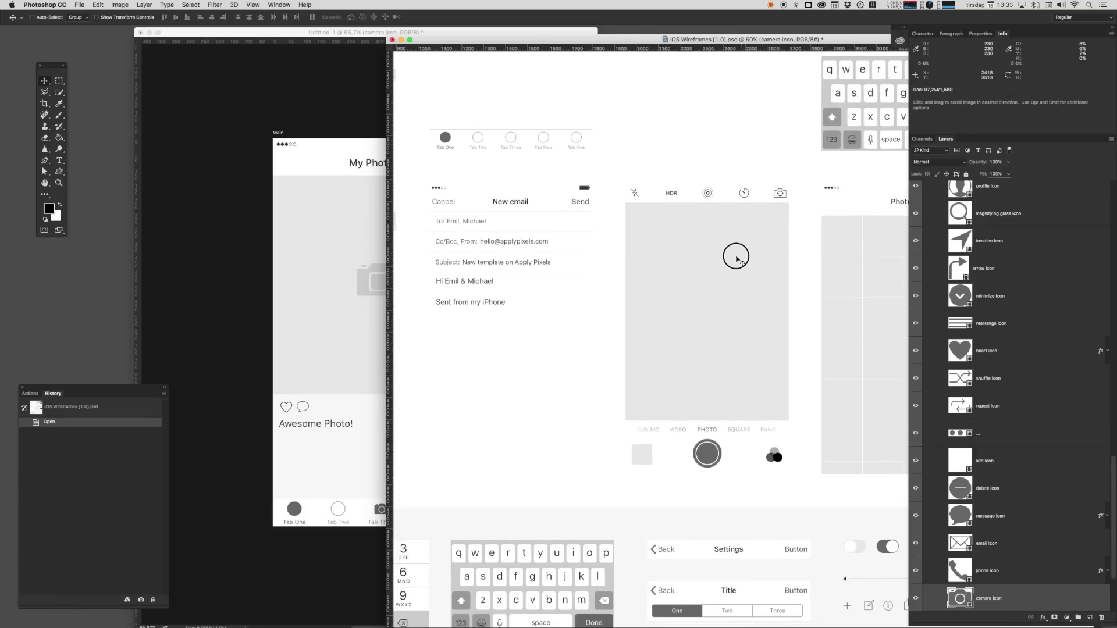
pyautogui.click(680, 185)
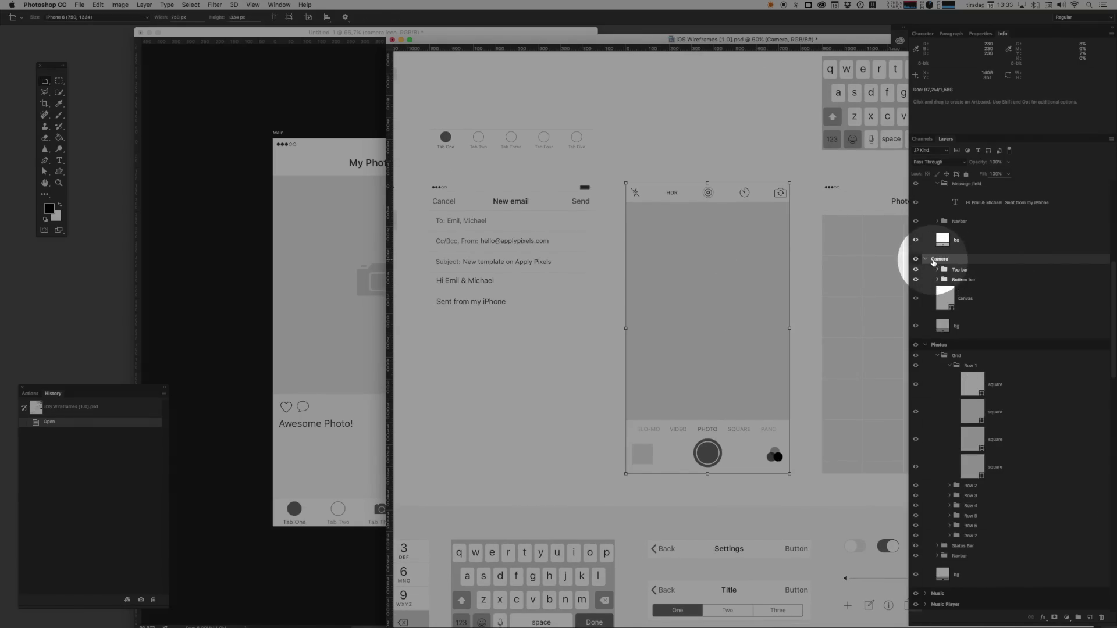
pyautogui.click(926, 258)
pyautogui.scroll(5, 940, 256)
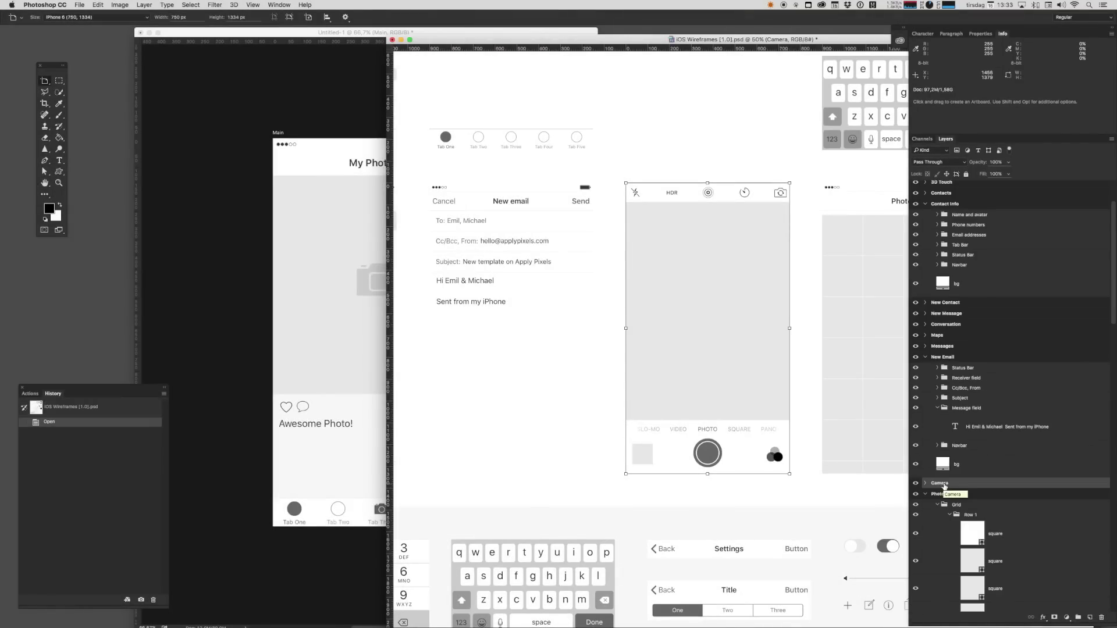
pyautogui.moveTo(940, 484); pyautogui.dragTo(442, 125)
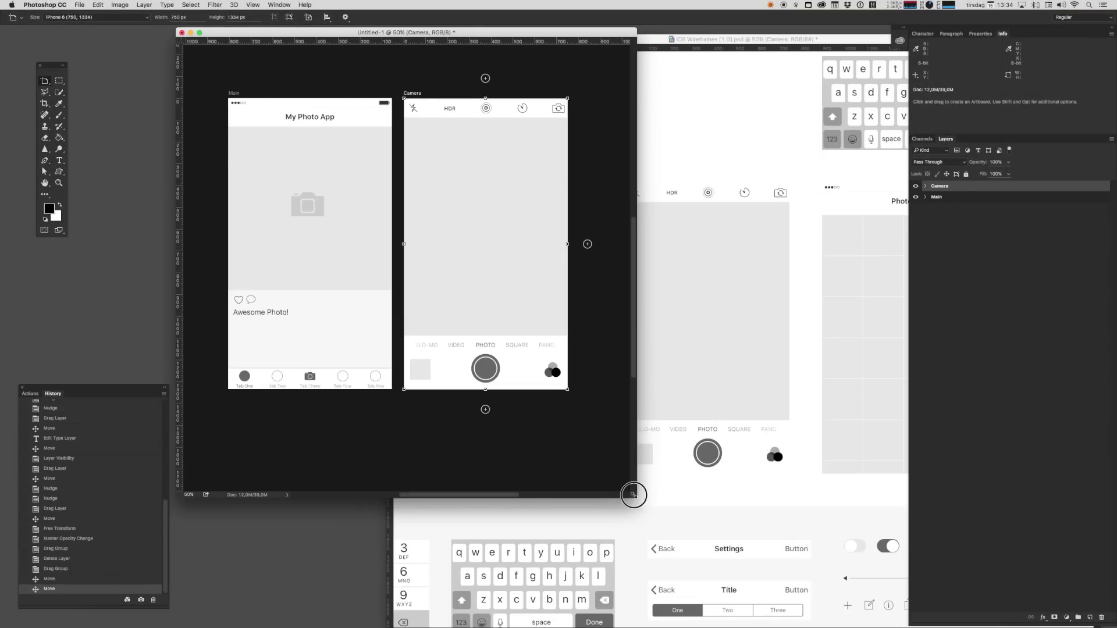
pyautogui.moveTo(636, 496); pyautogui.dragTo(808, 570)
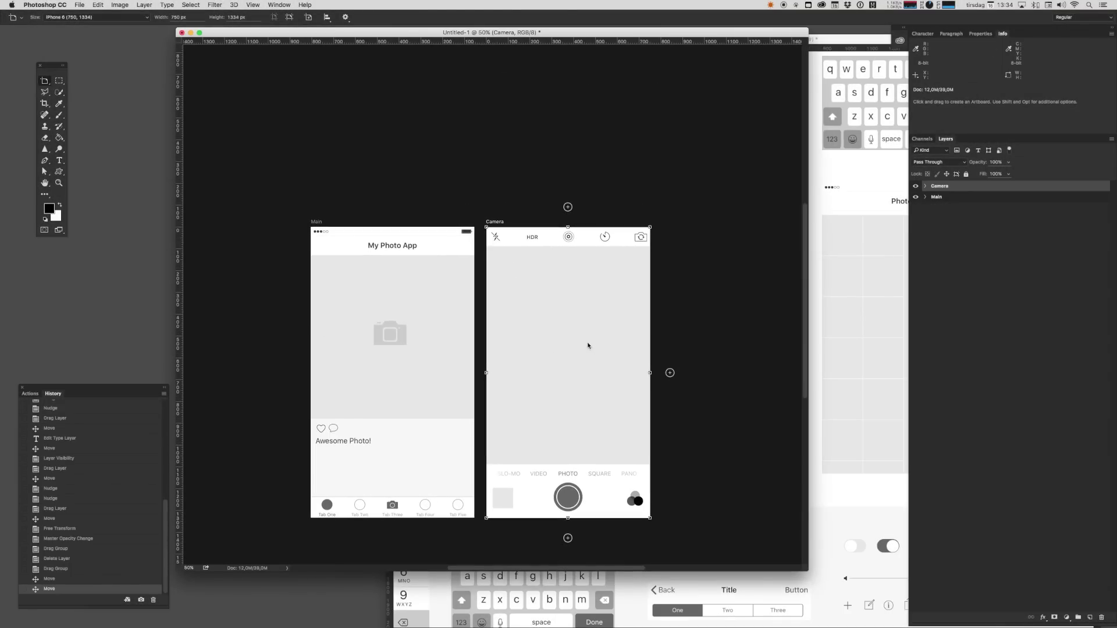
# Add a blank Artboard 1 to the right of Camera and bring the iOS Wireframes template forward
pyautogui.click(670, 373)
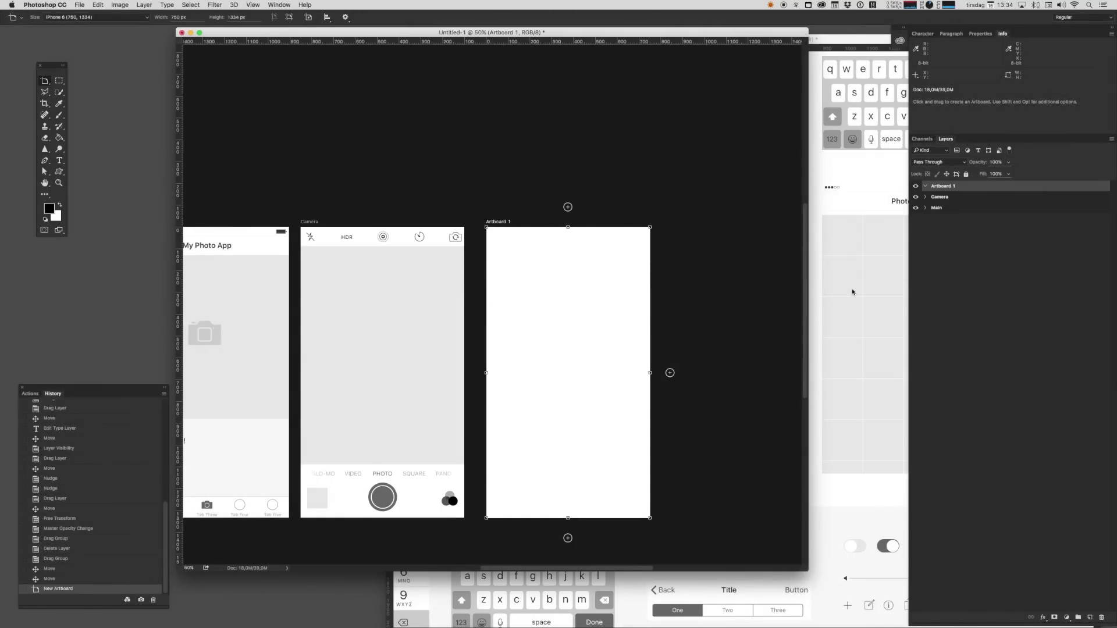
pyautogui.click(852, 292)
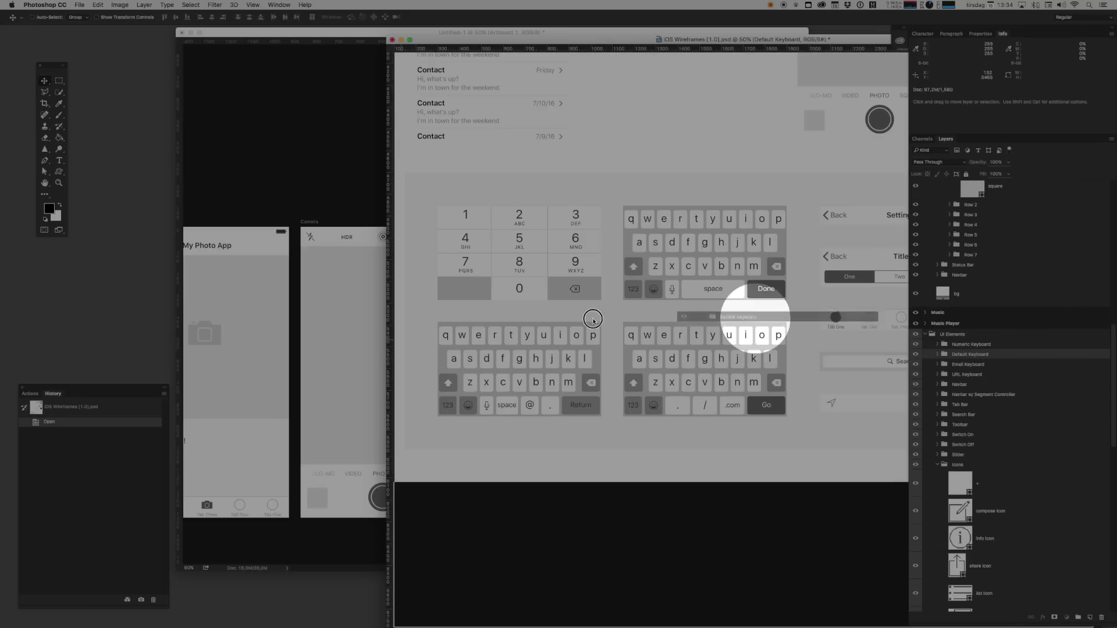
# Drag the template's keyboard onto Artboard 1 and rename that artboard 'Comments'
pyautogui.moveTo(761, 317); pyautogui.dragTo(519, 464)
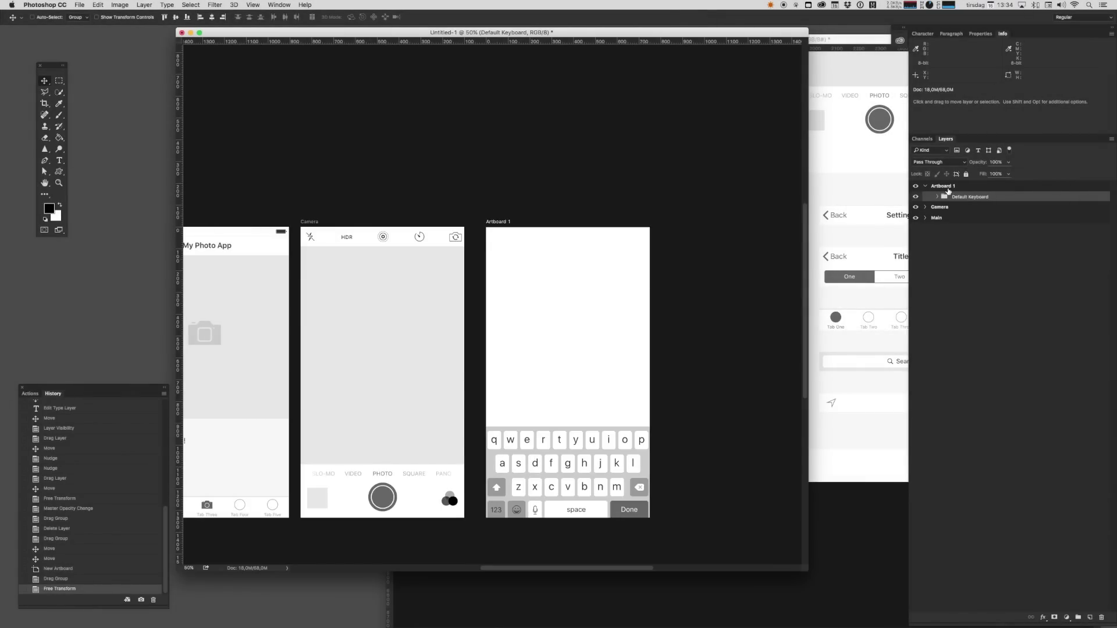
pyautogui.doubleClick(943, 186)
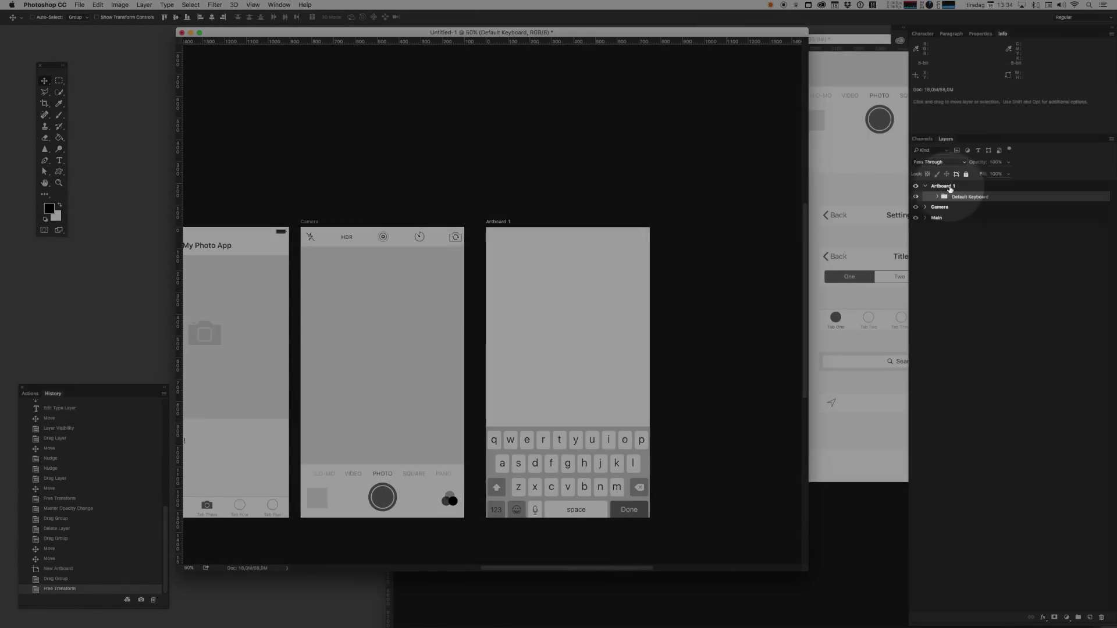
pyautogui.write('Comments')
pyautogui.press('Return')
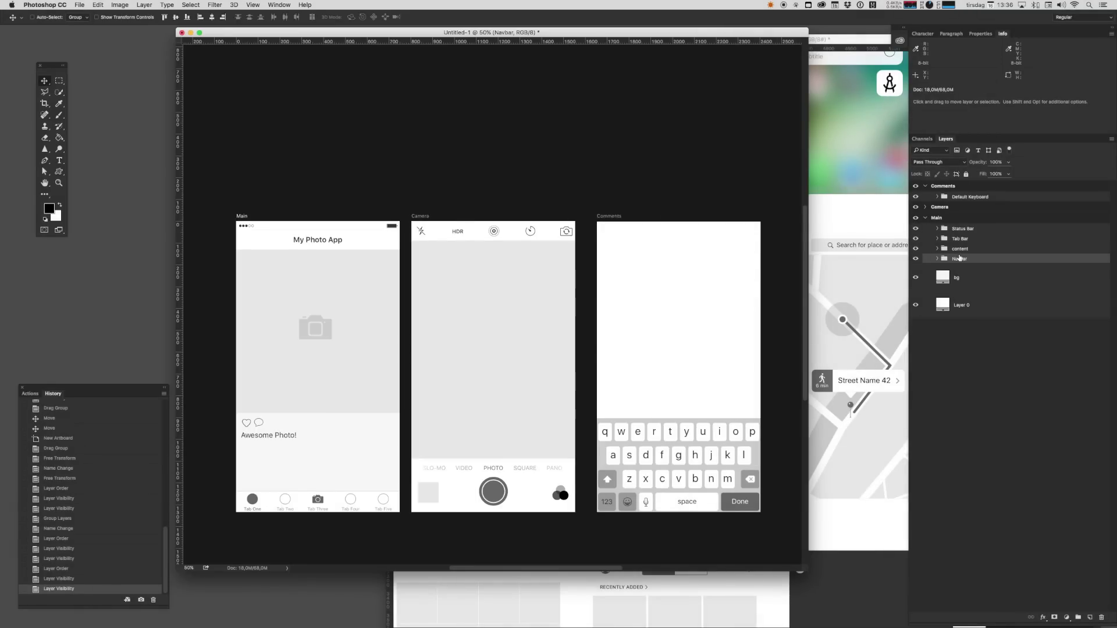
# Copy Main's Navbar and Status Bar groups onto the Comments artboard, then return to iOS Wireframes
pyautogui.moveTo(962, 261); pyautogui.dragTo(968, 206)
pyautogui.press('super+t')
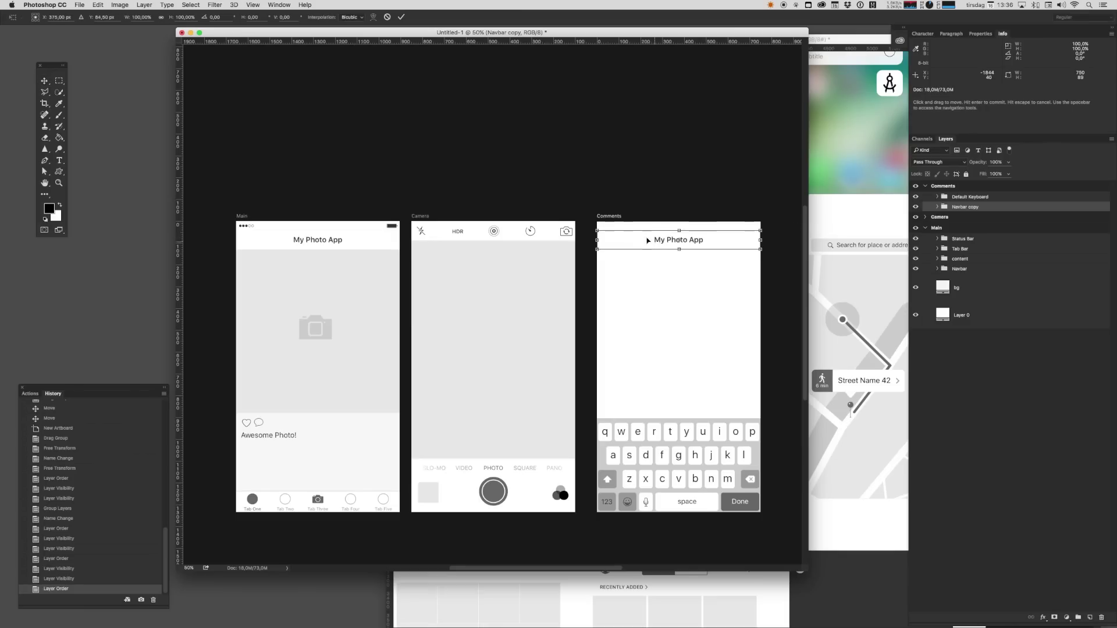
pyautogui.press('Return')
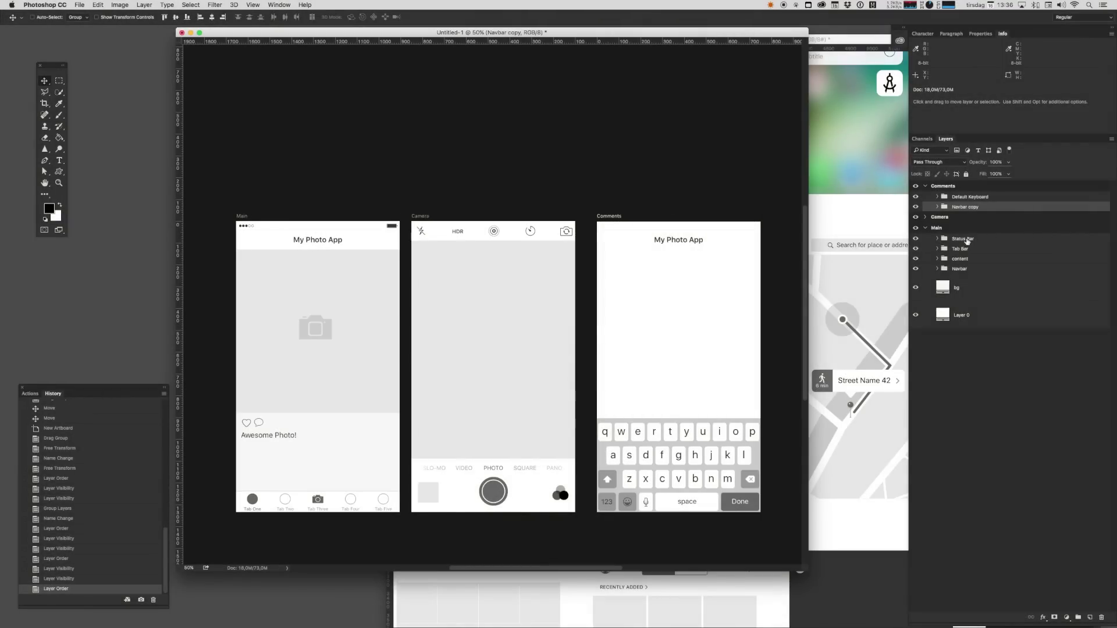
pyautogui.click(961, 240)
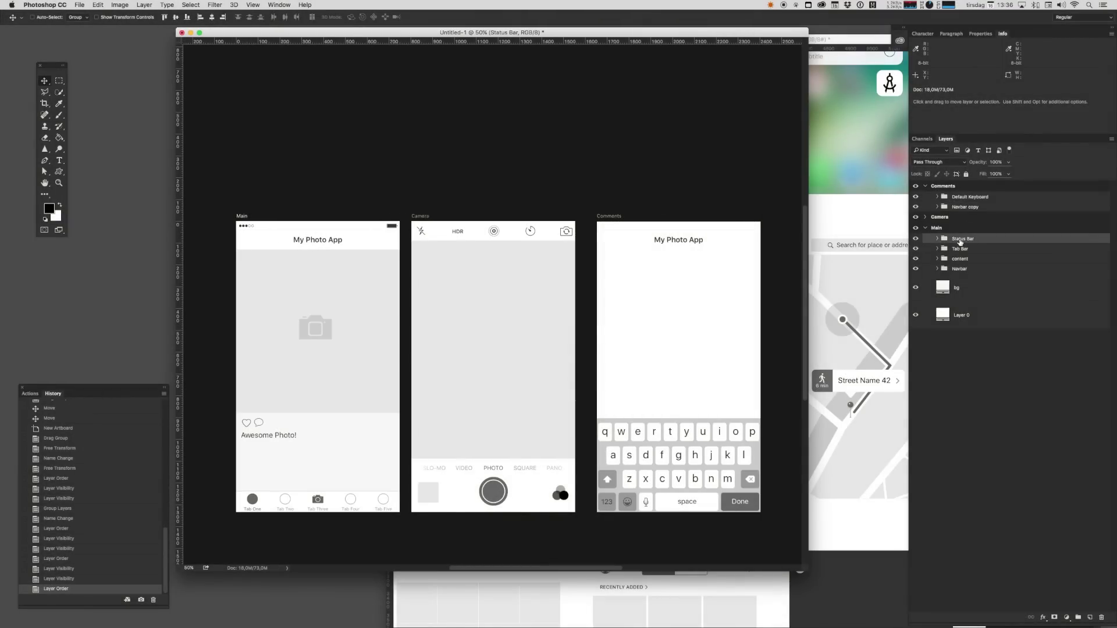
pyautogui.moveTo(960, 240); pyautogui.dragTo(966, 198)
pyautogui.click(658, 229)
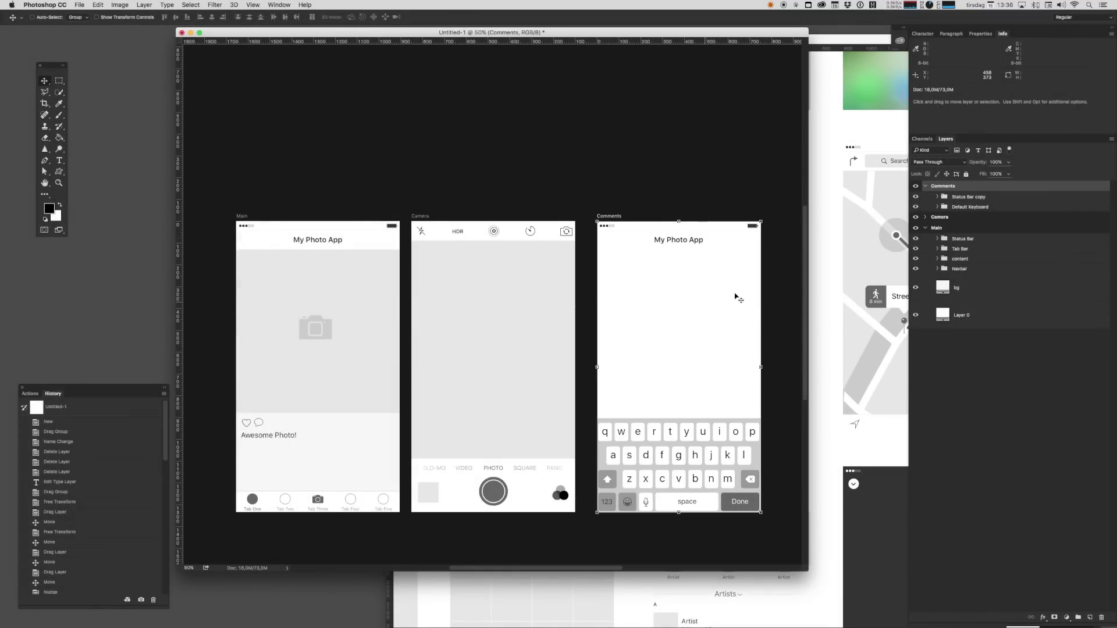
pyautogui.click(845, 264)
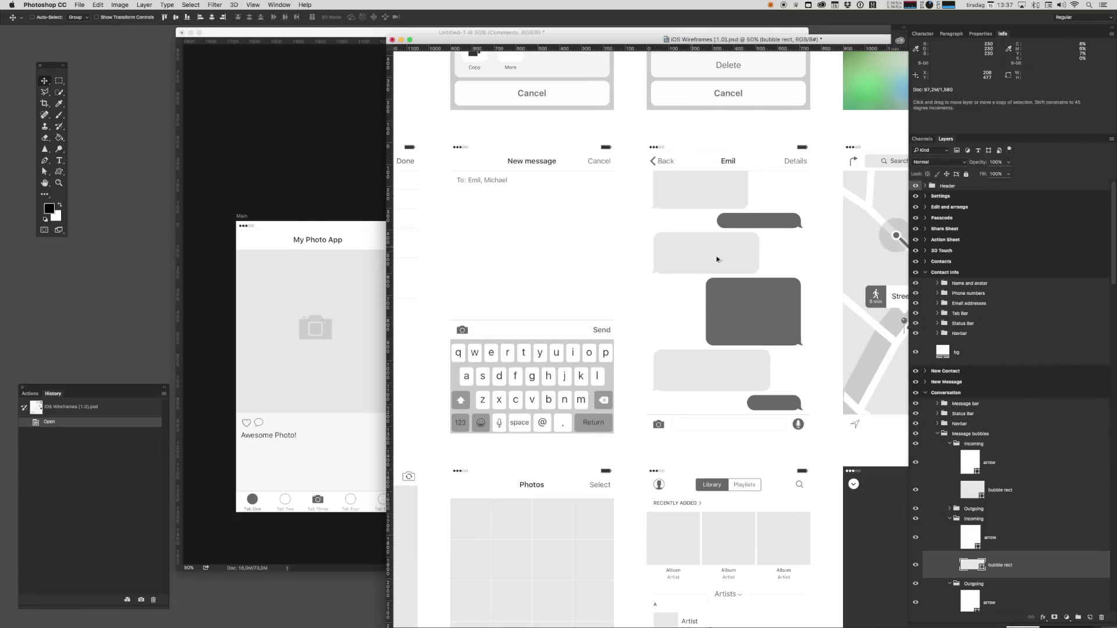
# Copy the template's Incoming and Outgoing message bubbles onto Comments above the keyboard
pyautogui.scroll(-3, 981, 448)
pyautogui.click(981, 449)
pyautogui.moveTo(981, 448); pyautogui.dragTo(658, 255)
pyautogui.press('super+t')
pyautogui.press('Return')
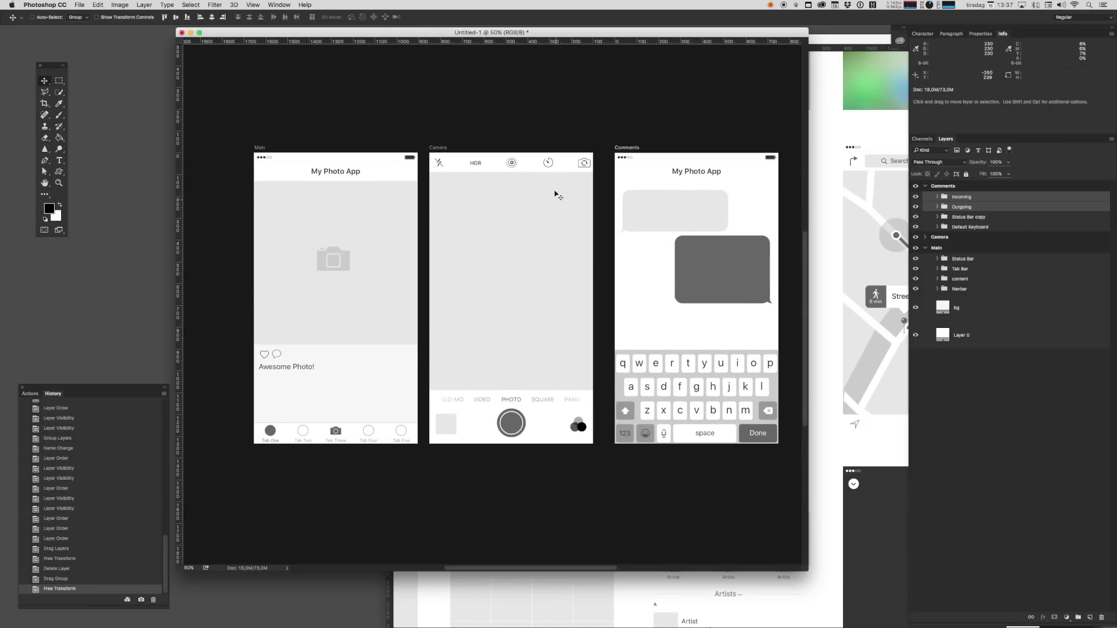
pyautogui.hotkey('shift', 'v')
pyautogui.click(926, 238)
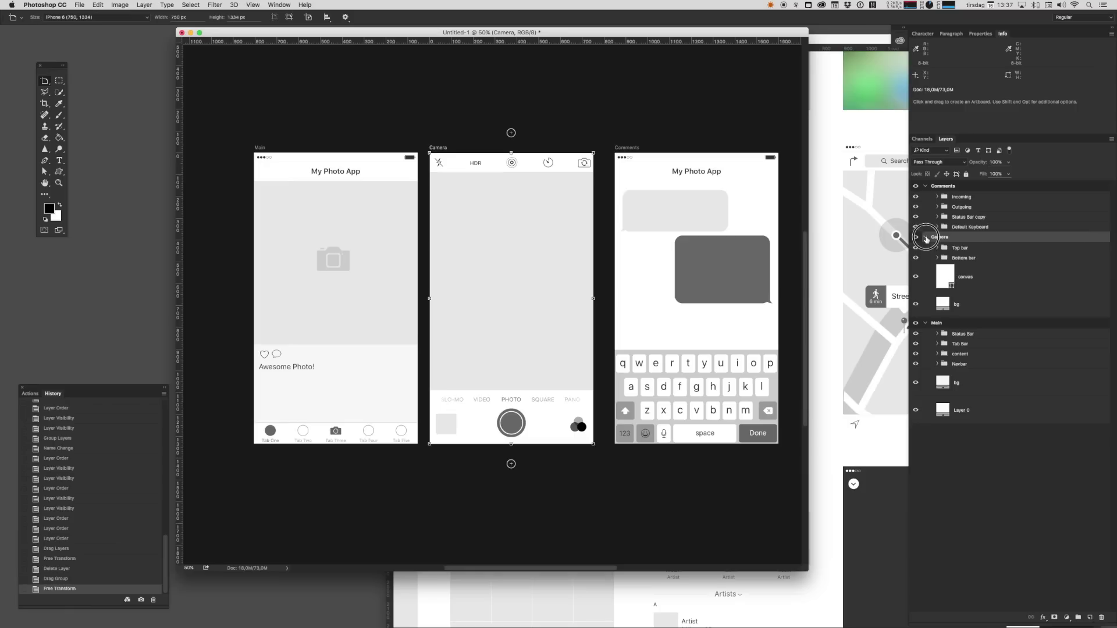
# Nudge the Camera artboard about 9 px right between Main and Comments
pyautogui.click(927, 239)
pyautogui.press('v')
pyautogui.moveTo(522, 260); pyautogui.dragTo(526, 252)
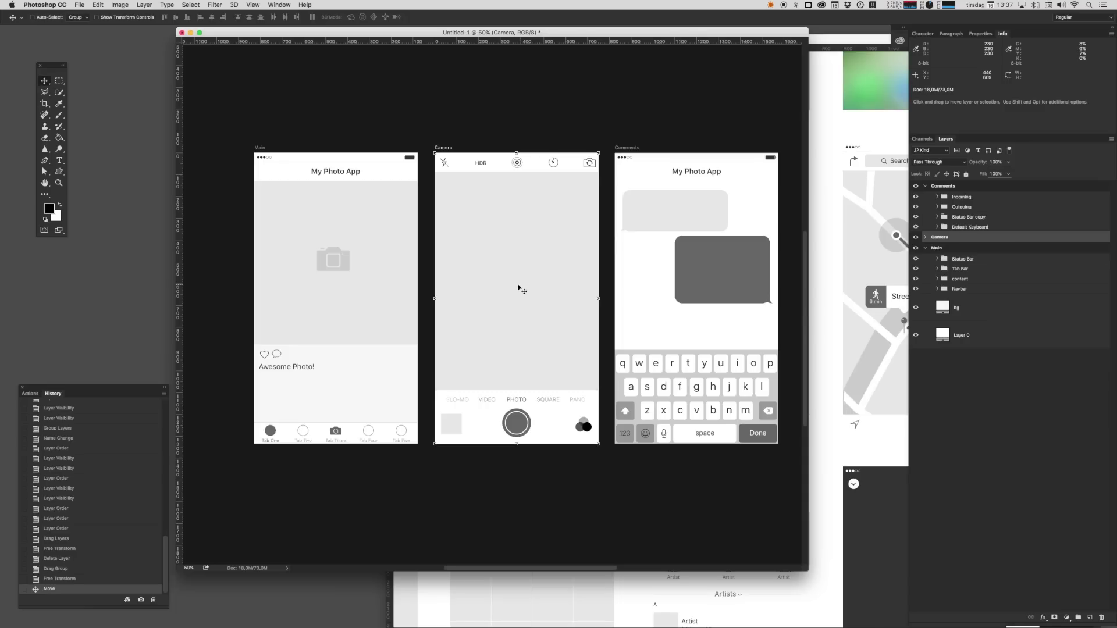
pyautogui.moveTo(518, 287); pyautogui.dragTo(489, 252)
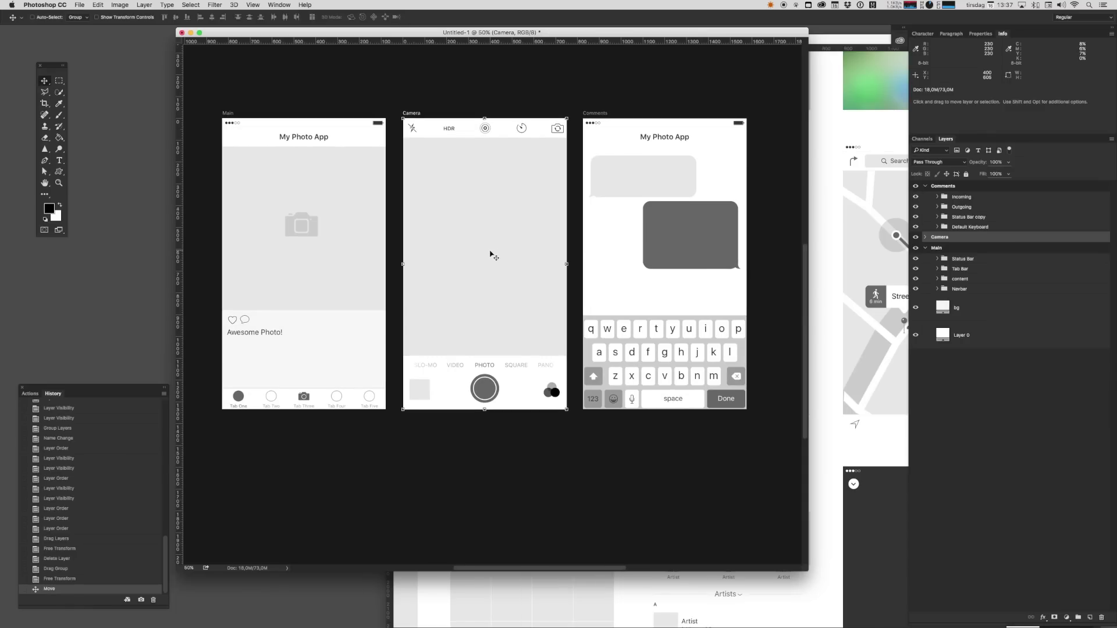
pyautogui.moveTo(507, 237); pyautogui.dragTo(514, 252)
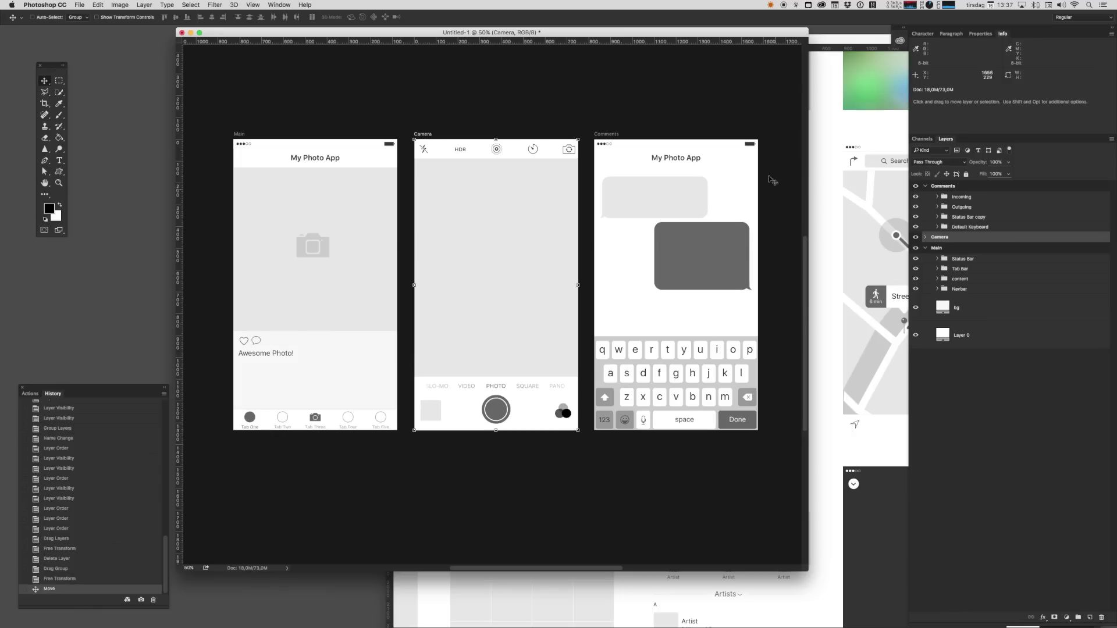
# Select the Camera shutter button layer and briefly switch to path selection
pyautogui.click(637, 355)
pyautogui.click(495, 414)
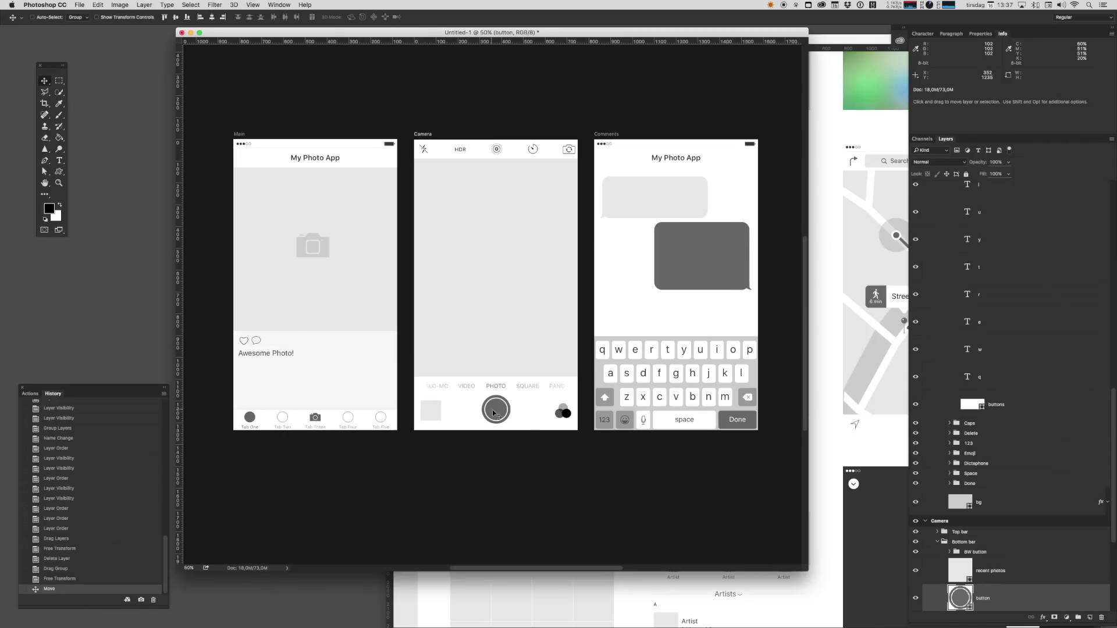
pyautogui.press('a')
pyautogui.press('v')
# Fill the Main navbar rectangle blue and begin setting the My Photo App title to white
pyautogui.click(348, 160)
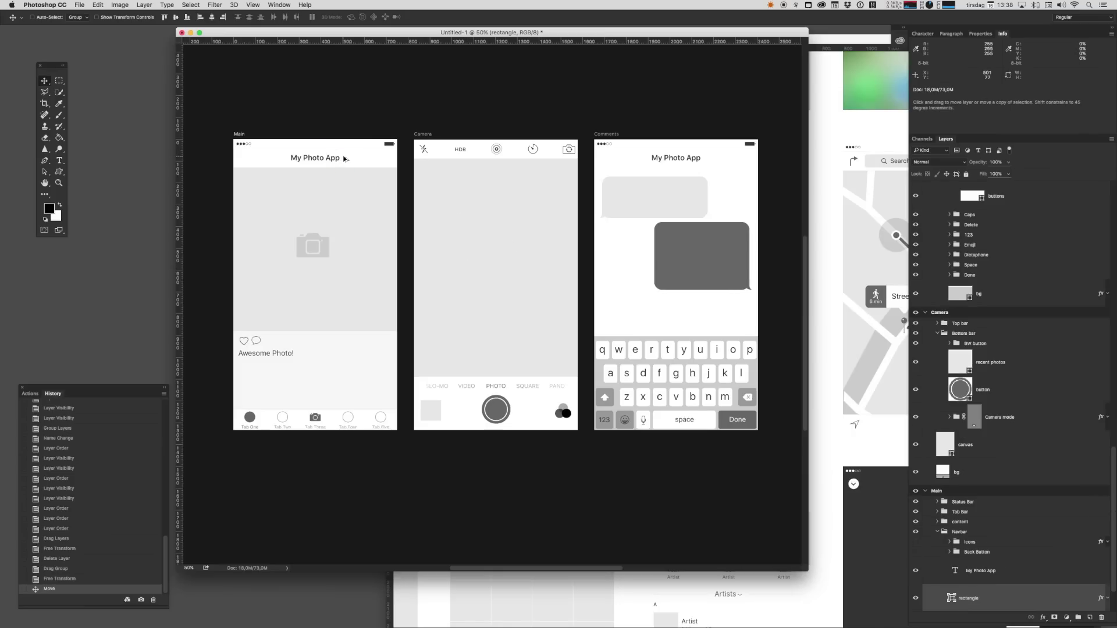
pyautogui.doubleClick(951, 542)
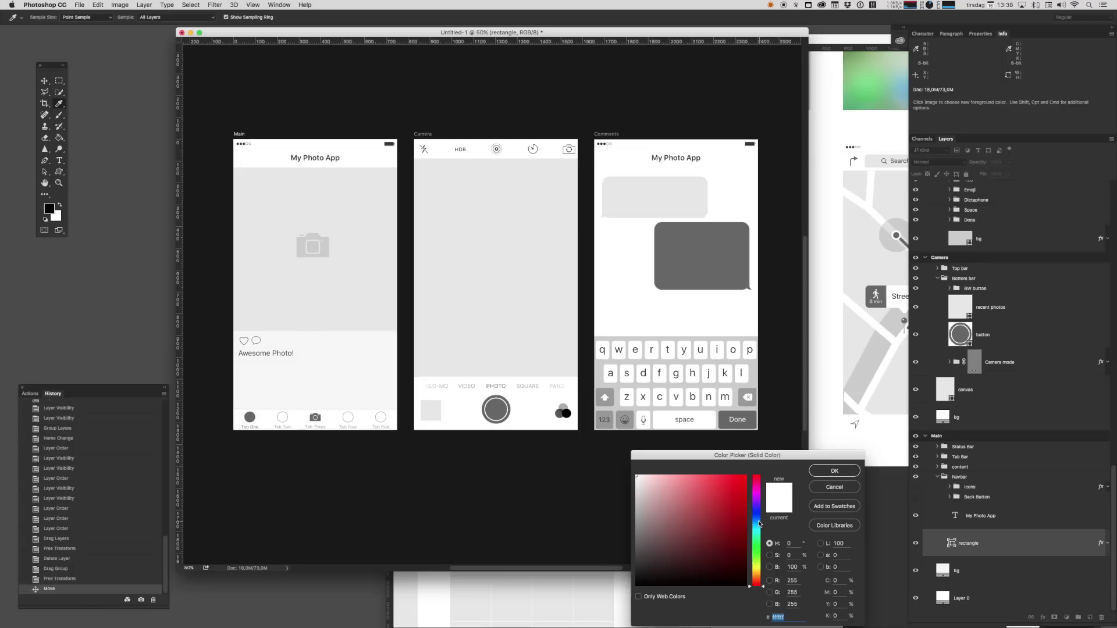
pyautogui.click(759, 522)
pyautogui.click(732, 476)
pyautogui.press('Return')
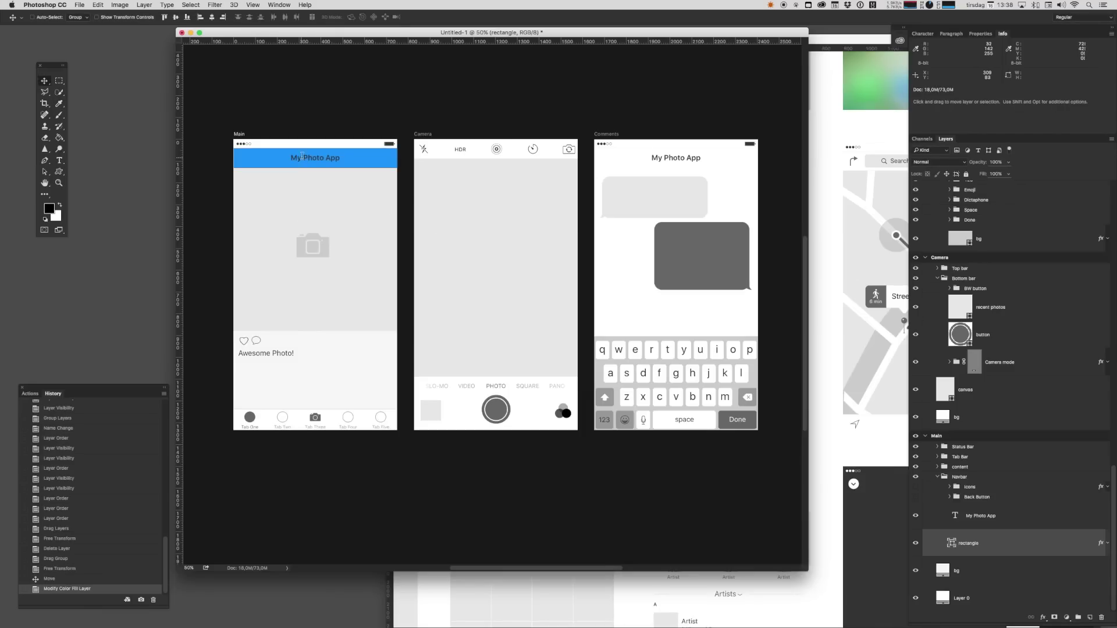
pyautogui.doubleClick(302, 156)
pyautogui.click(312, 17)
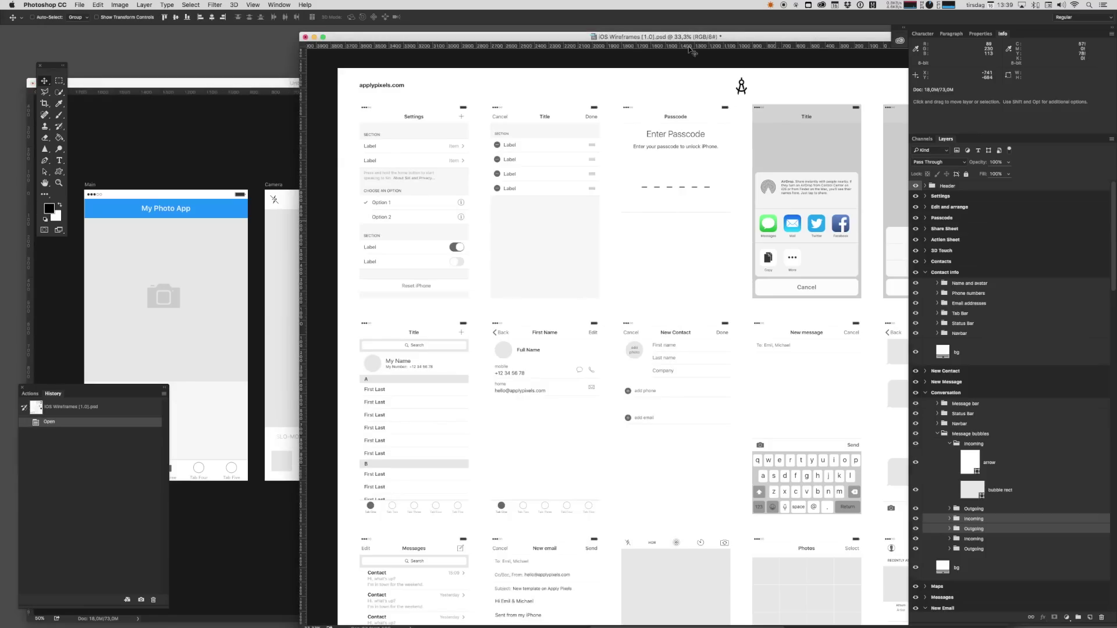
pyautogui.moveTo(687, 39); pyautogui.dragTo(649, 37)
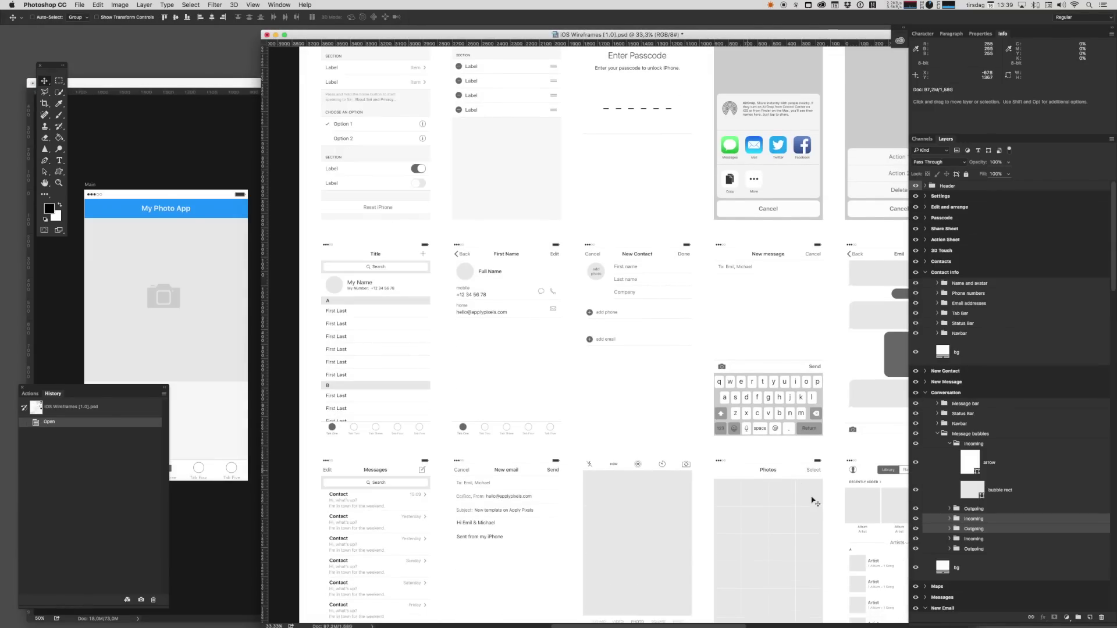
pyautogui.scroll(-10, 816, 502)
pyautogui.hscroll(6, 669, 424)
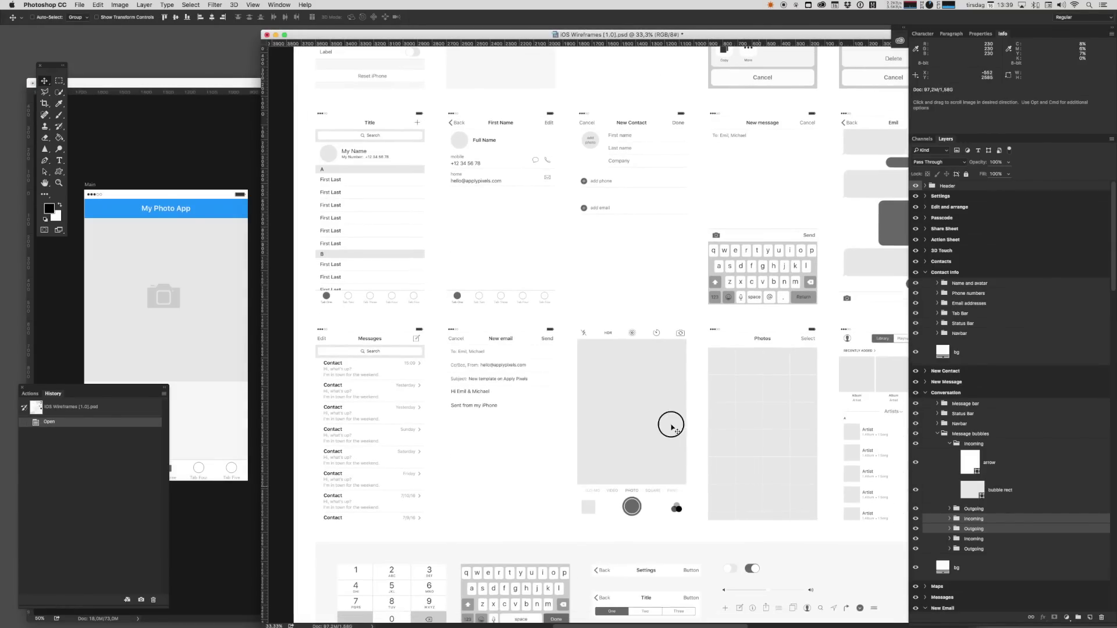
pyautogui.hscroll(-5, 646, 255)
pyautogui.scroll(-2, 646, 254)
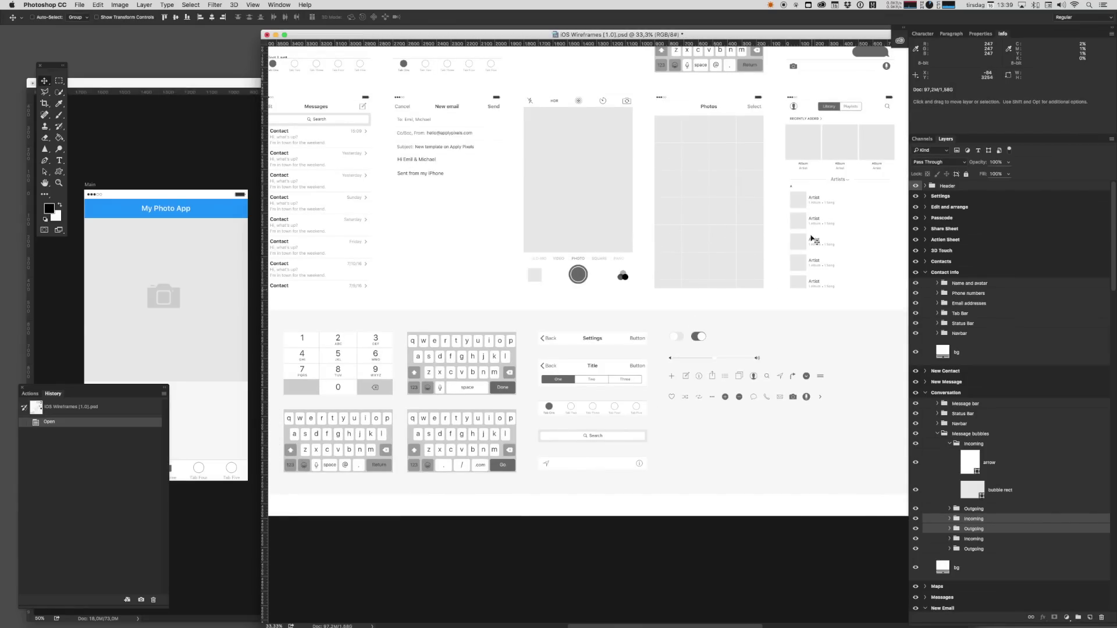
pyautogui.scroll(11, 532, 319)
pyautogui.hscroll(3, 562, 353)
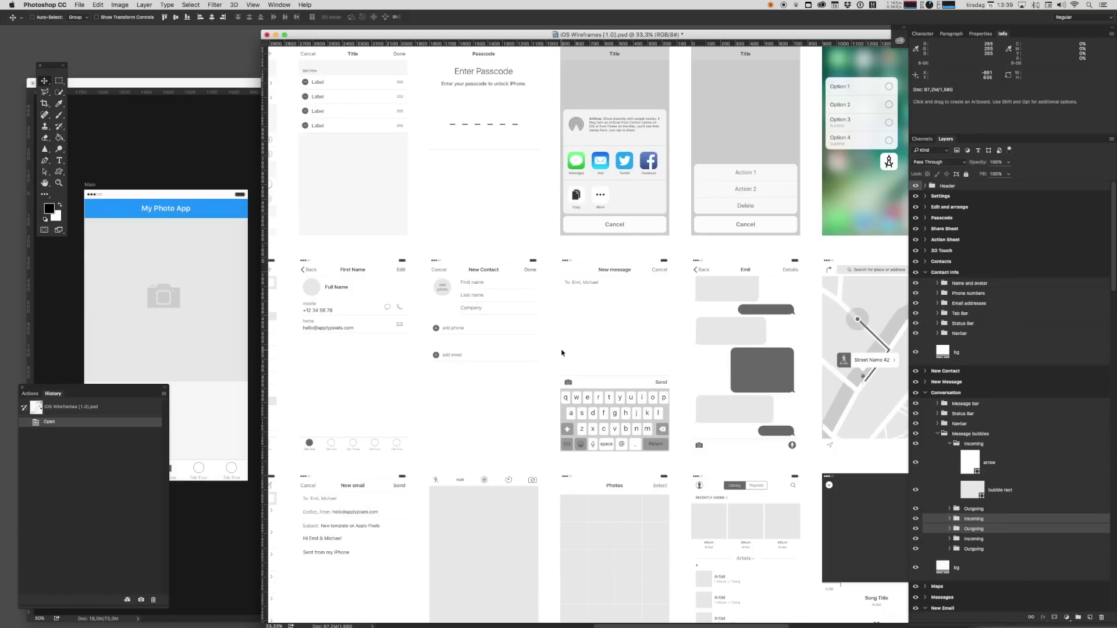
pyautogui.moveTo(461, 225); pyautogui.dragTo(598, 298)
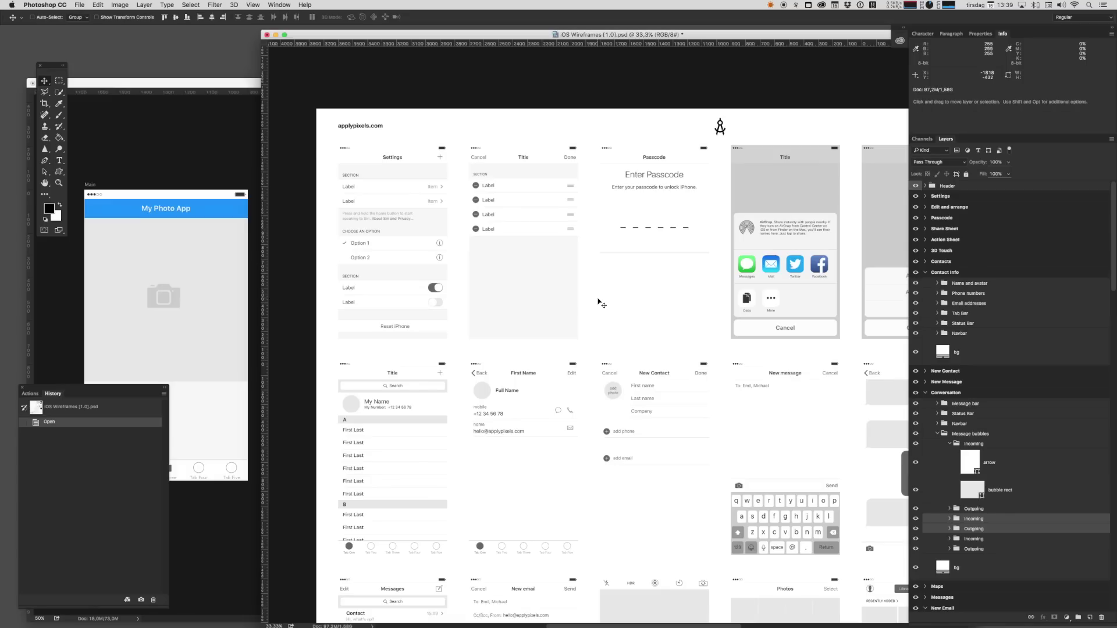